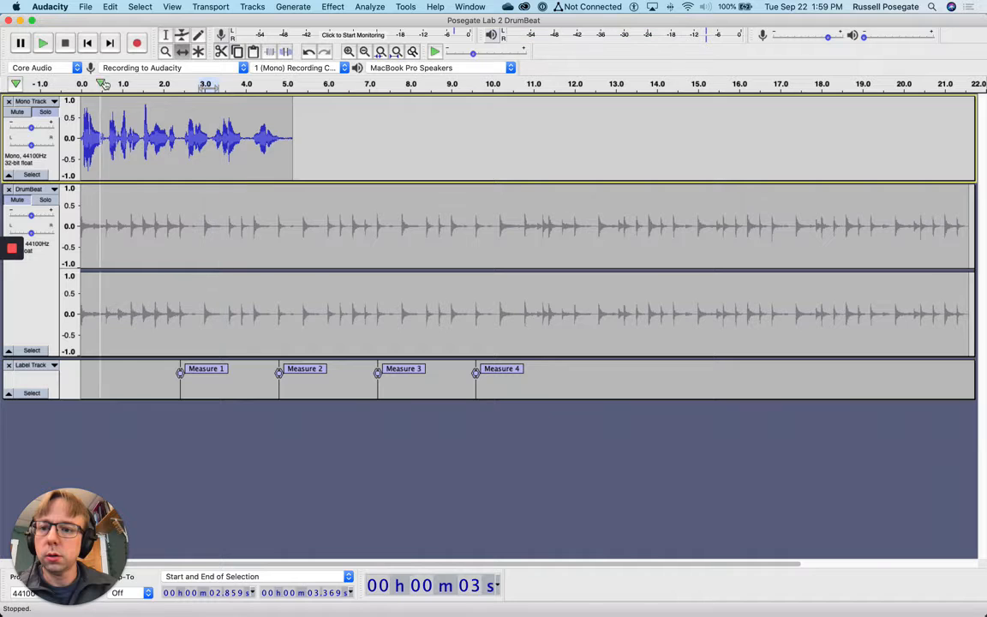
- Play the soloed mono voice track briefly from the beginning of the project
{"action": "left_click", "coordinate": [88, 44]}
{"action": "left_click", "coordinate": [49, 51]}
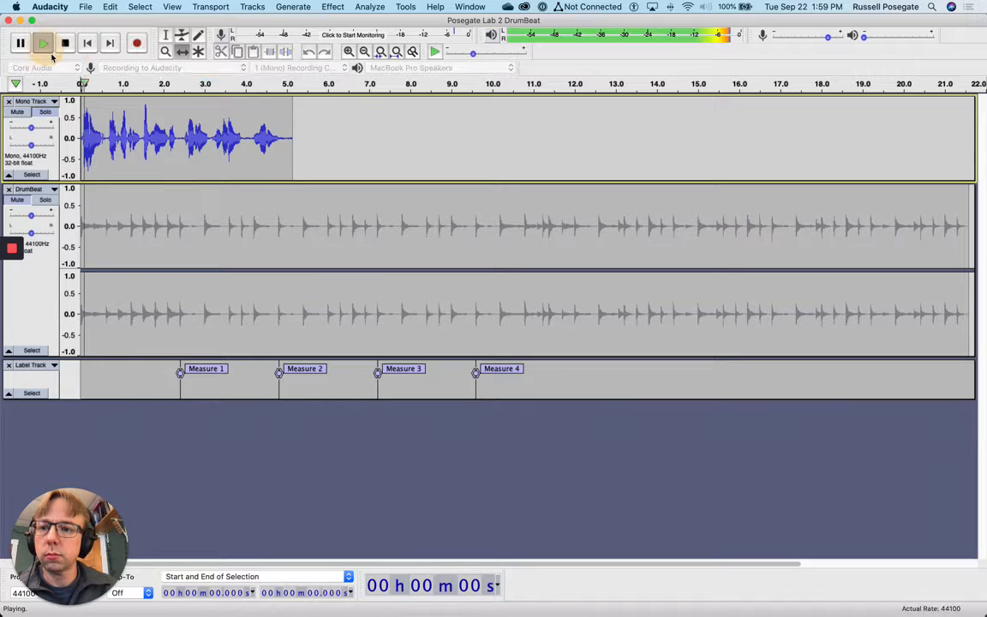
{"action": "left_click", "coordinate": [65, 44]}
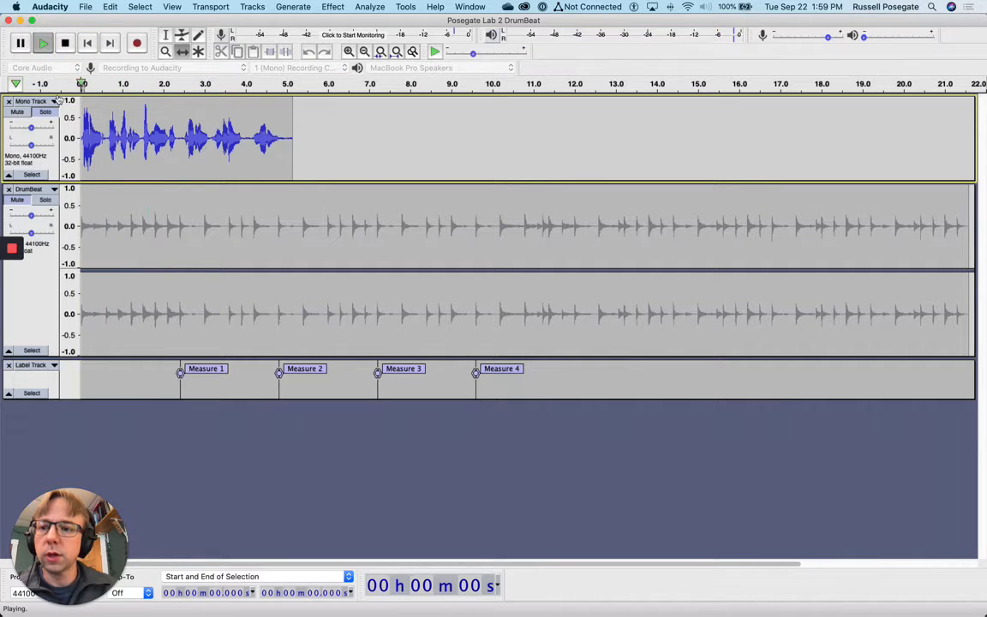
- Rename the mono voice track as Source Material
{"action": "left_click", "coordinate": [35, 101]}
{"action": "left_click", "coordinate": [213, 210]}
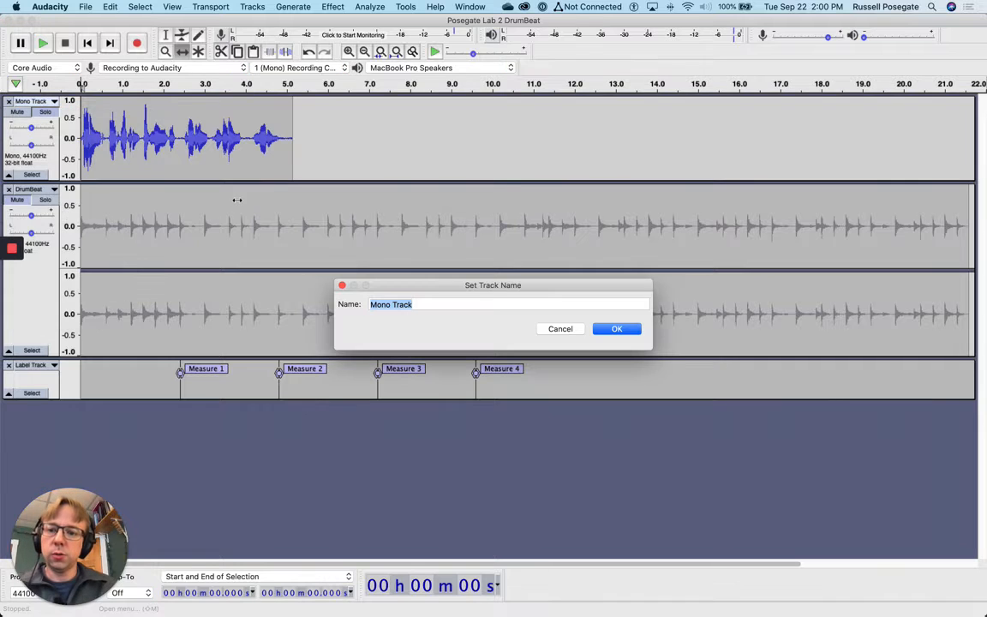
{"action": "type", "text": "Sou"}
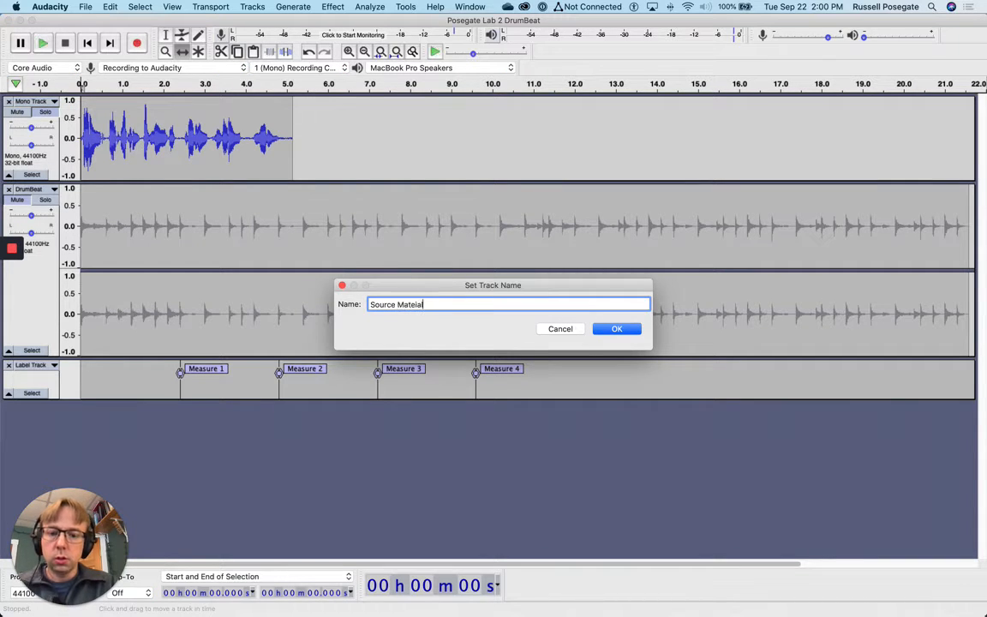
{"action": "type", "text": "rce Mateial"}
{"action": "key", "text": "Return"}
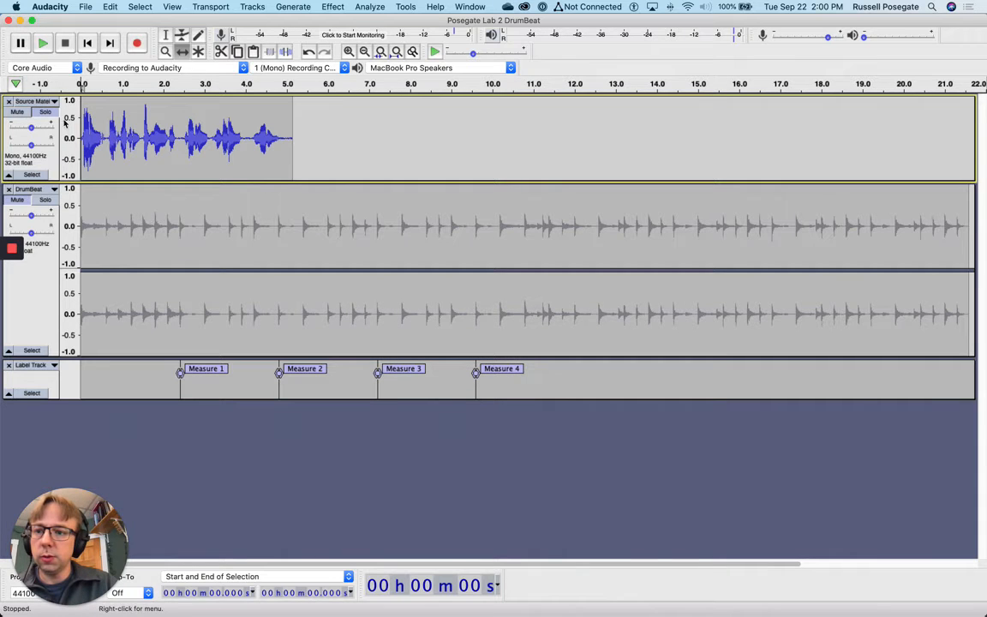
{"action": "left_click", "coordinate": [34, 101]}
{"action": "left_click", "coordinate": [54, 114]}
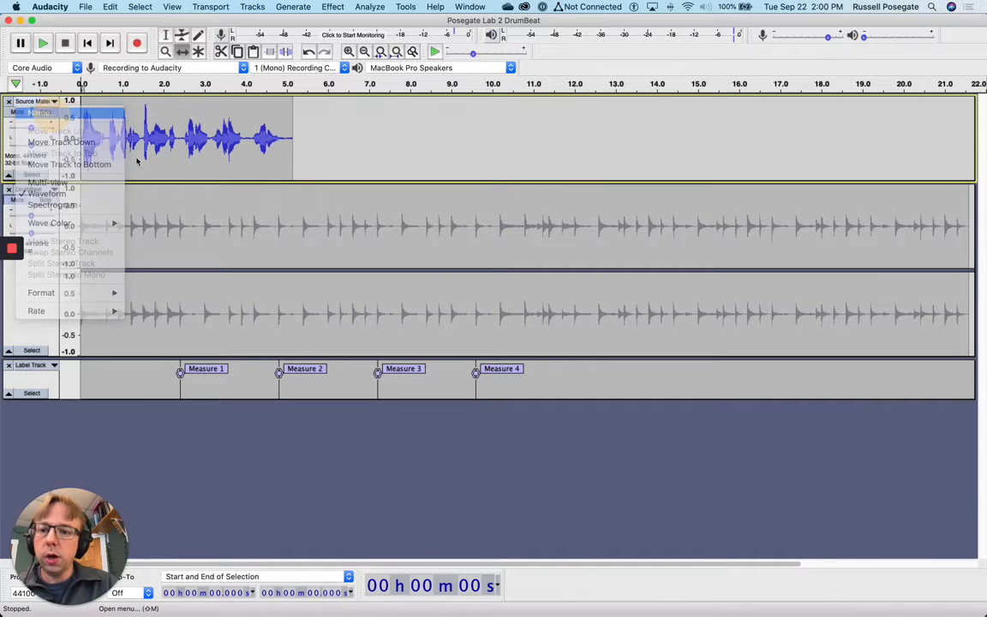
{"action": "left_click", "coordinate": [415, 304]}
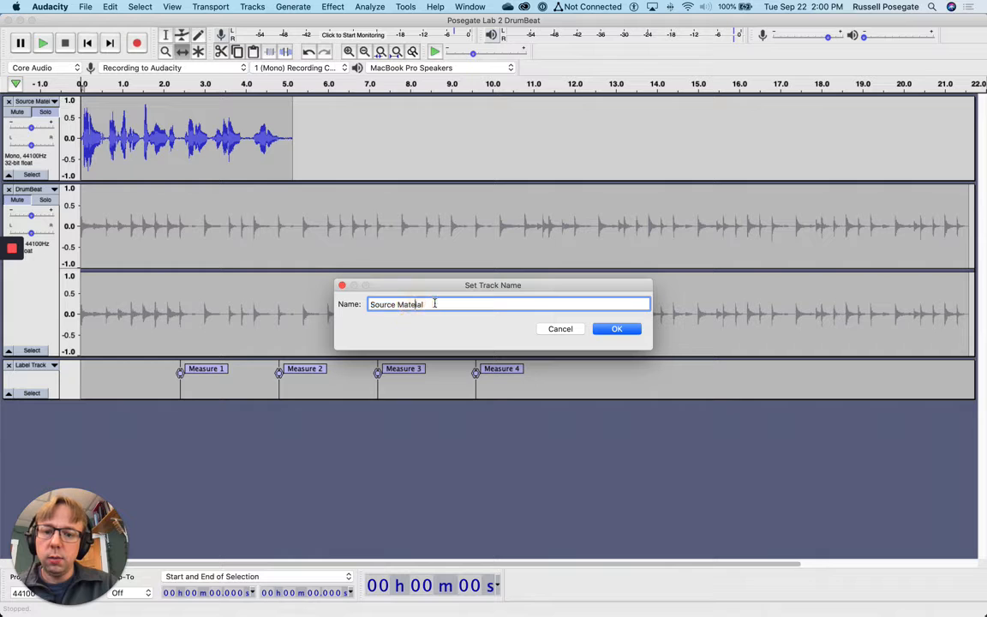
{"action": "type", "text": "r"}
{"action": "key", "text": "Return"}
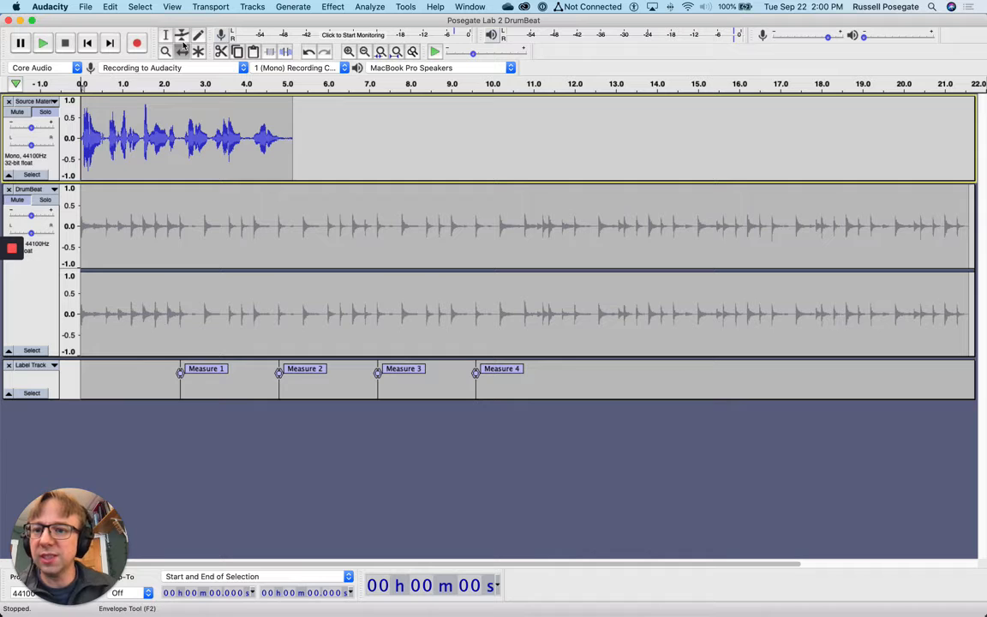
- Select the first word of the Source Material track, from about 0.04 to 0.67 s, and play the selection
{"action": "left_click", "coordinate": [166, 35]}
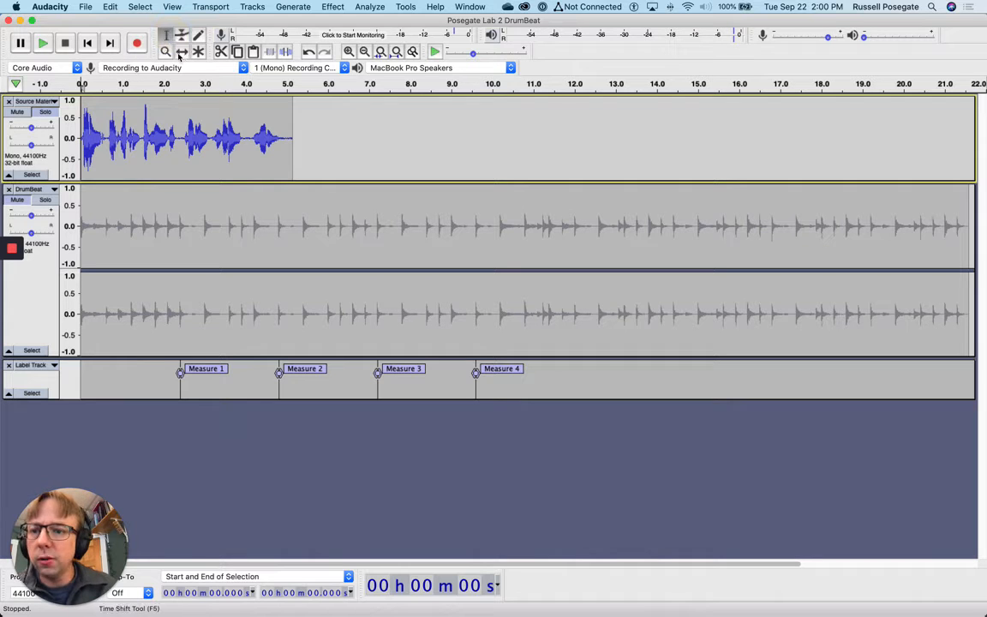
{"action": "left_click", "coordinate": [167, 53]}
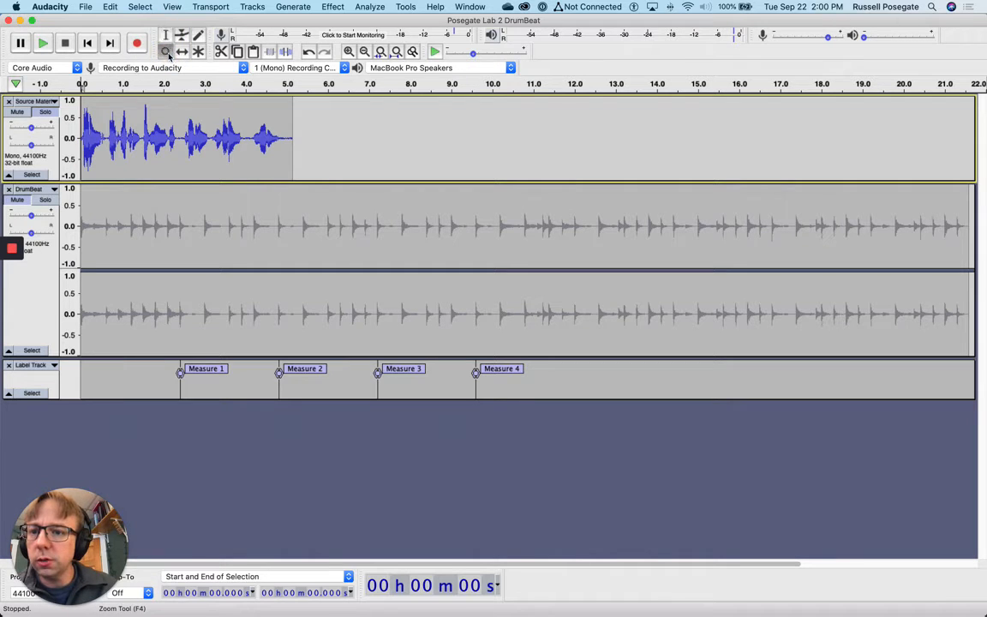
{"action": "left_click", "coordinate": [81, 137]}
{"action": "left_click", "coordinate": [81, 137]}
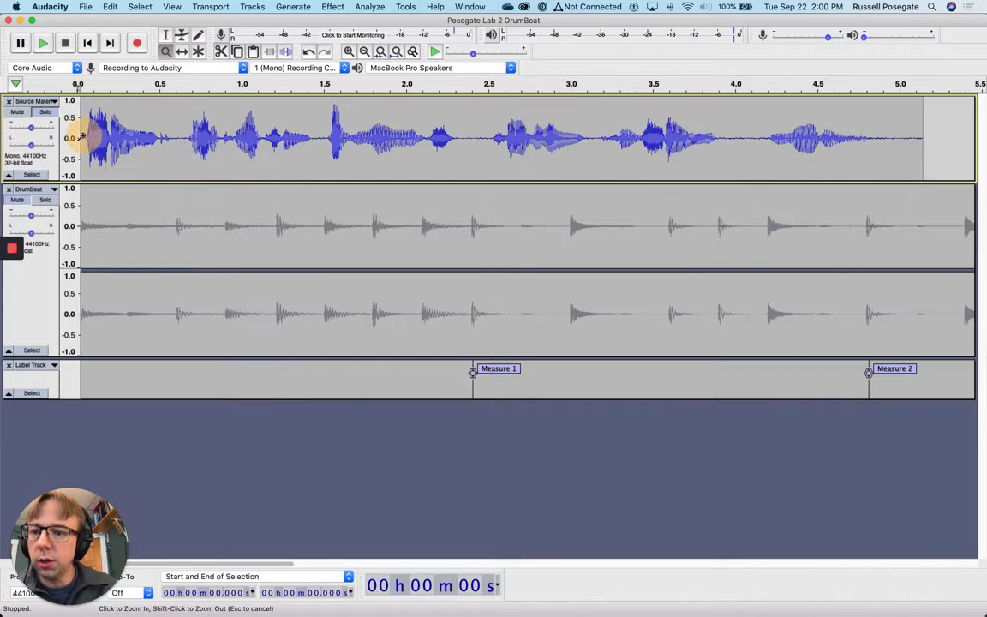
{"action": "left_click", "coordinate": [81, 137]}
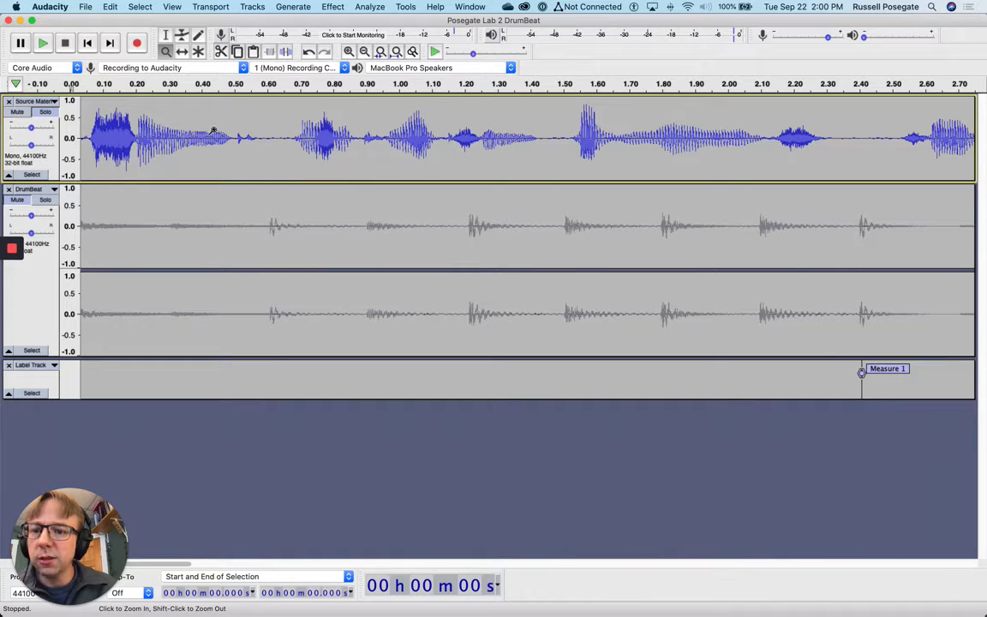
{"action": "left_click", "coordinate": [165, 35]}
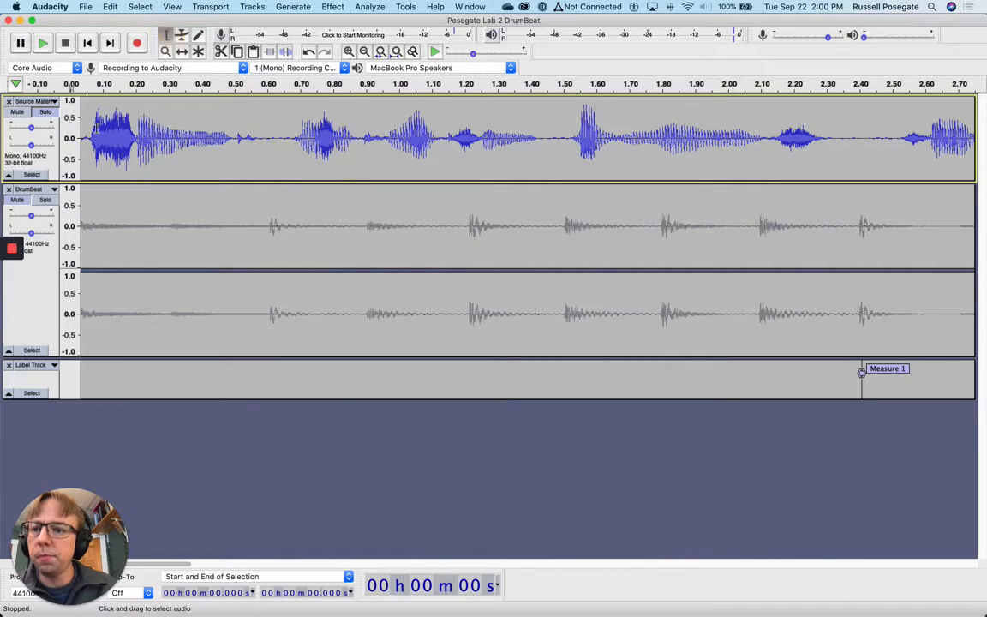
{"action": "left_click_drag", "start_coordinate": [85, 137], "coordinate": [289, 137]}
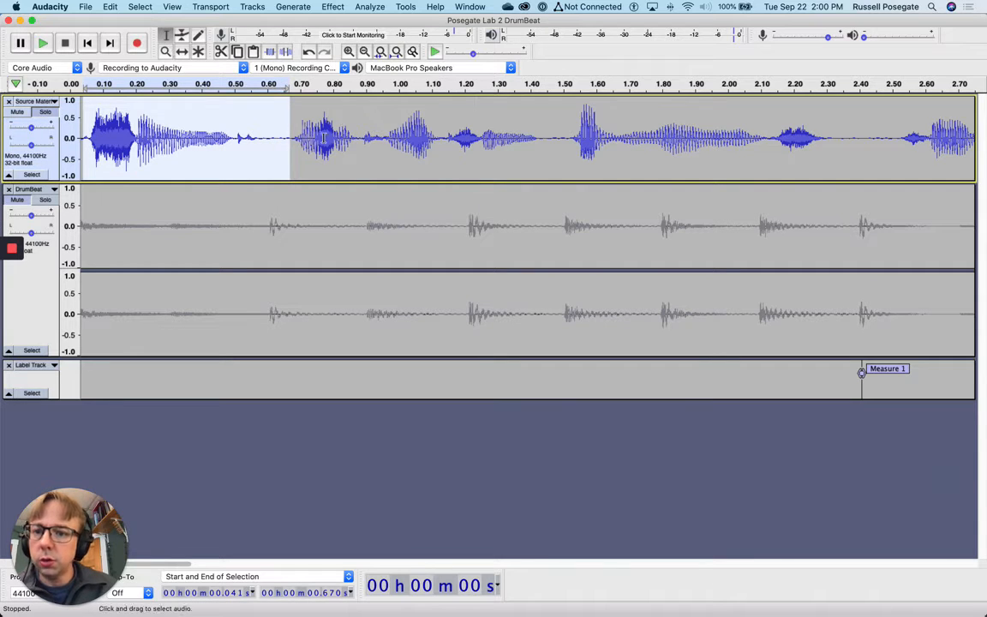
{"action": "left_click", "coordinate": [47, 44]}
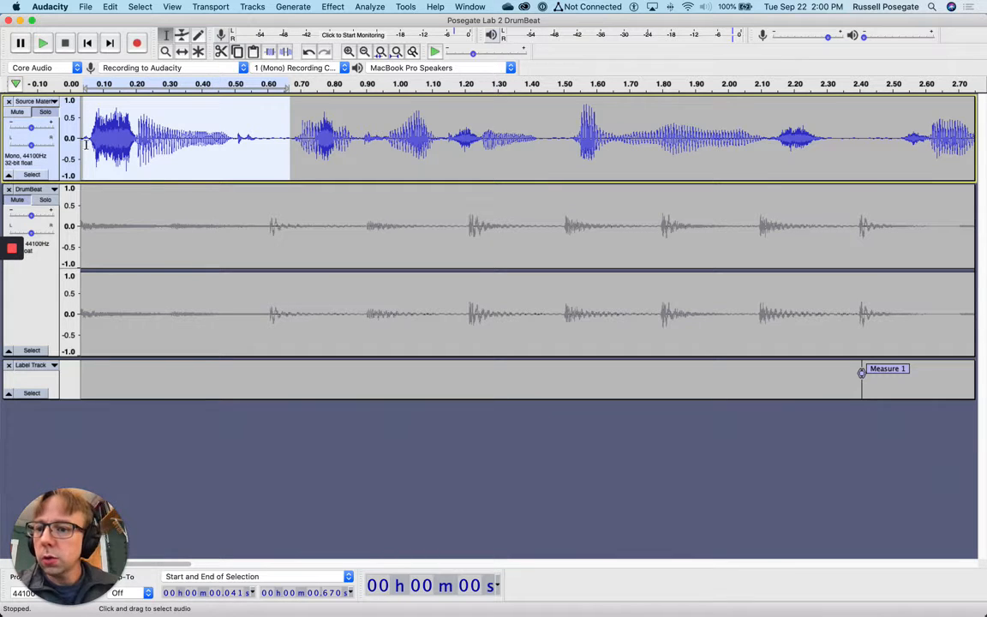
- Tighten the first word's selection to about 0.054–0.584 s, play it again and copy it
{"action": "left_click_drag", "start_coordinate": [85, 131], "coordinate": [91, 131]}
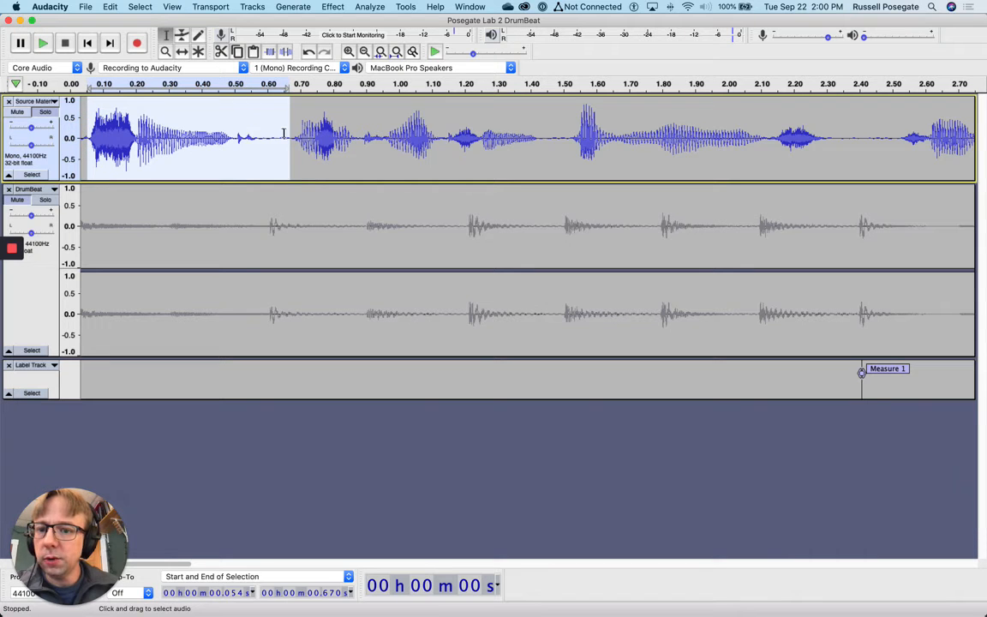
{"action": "left_click_drag", "start_coordinate": [284, 133], "coordinate": [262, 138]}
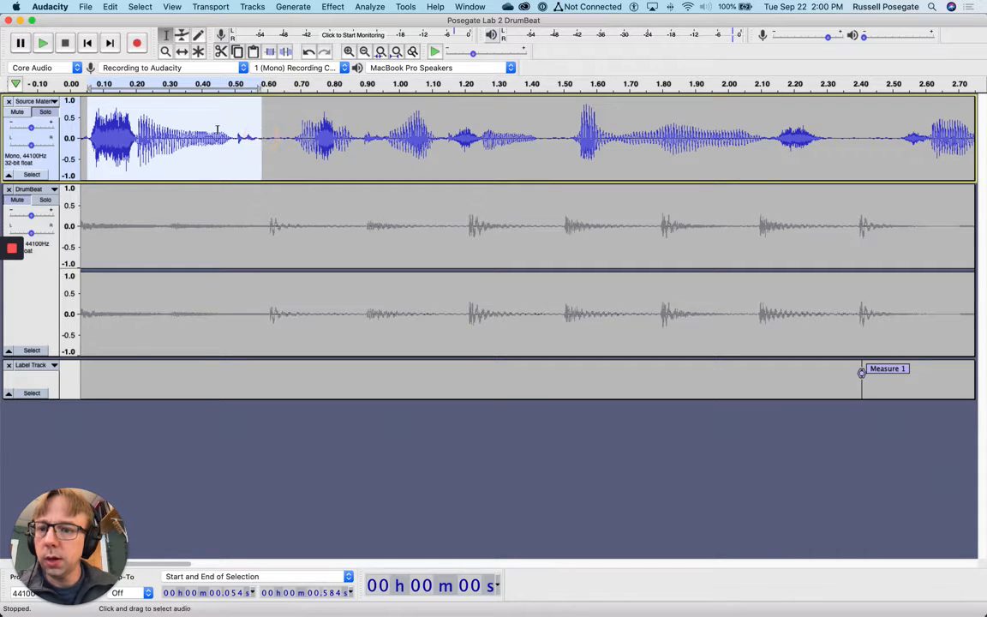
{"action": "left_click", "coordinate": [45, 44]}
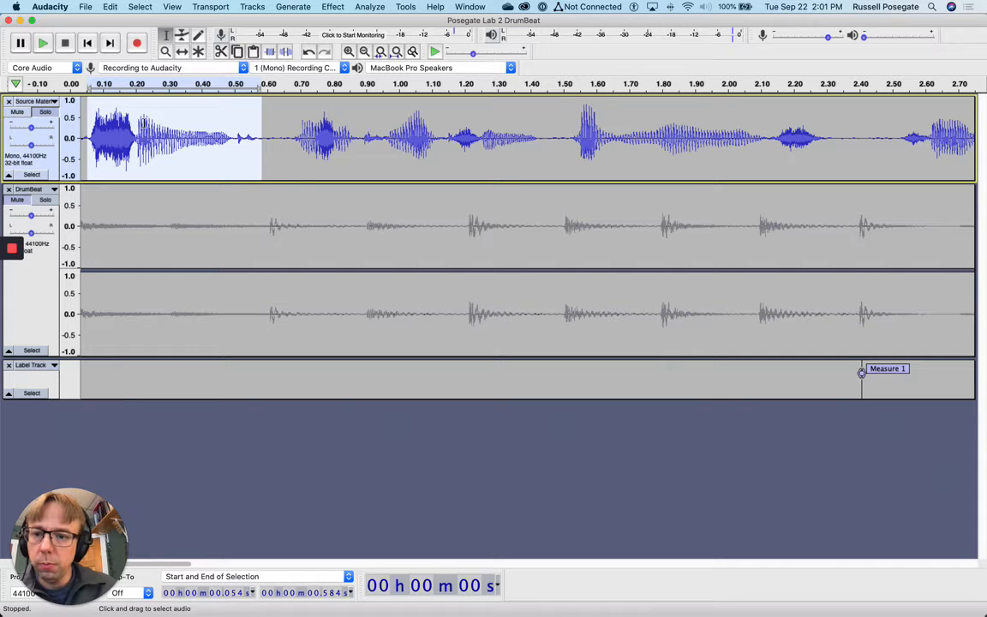
{"action": "left_click", "coordinate": [108, 7]}
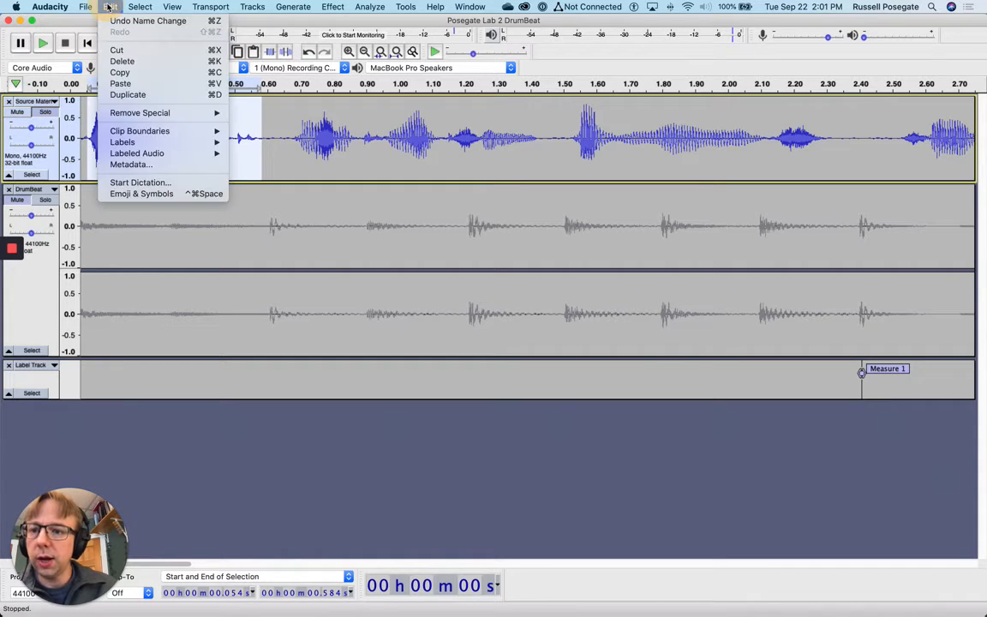
{"action": "left_click", "coordinate": [128, 74]}
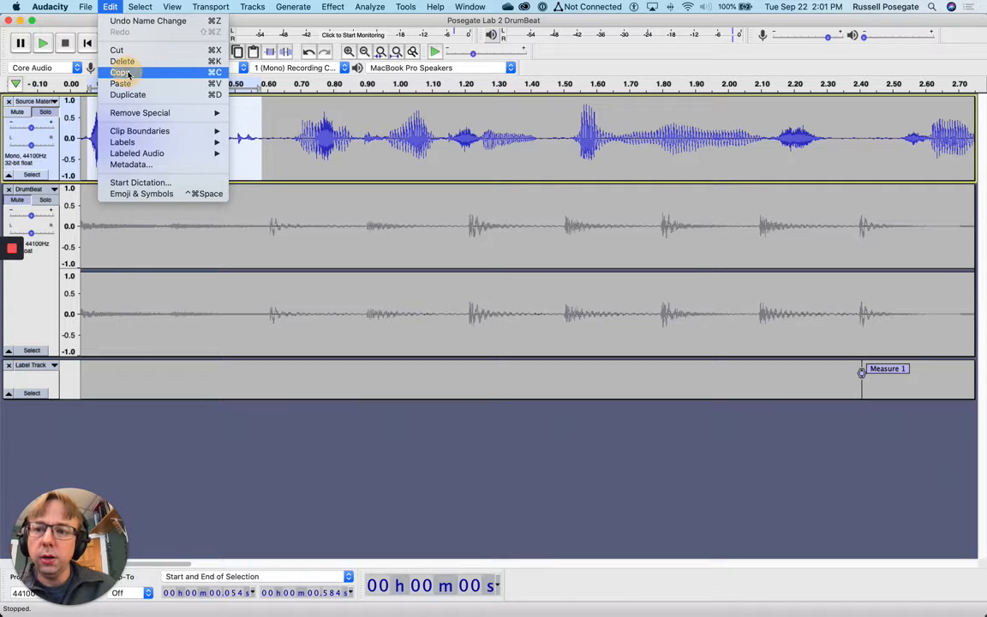
- Add a new empty mono audio track to the project
{"action": "left_click", "coordinate": [260, 7]}
{"action": "mouse_move", "coordinate": [305, 21]}
{"action": "left_click", "coordinate": [375, 25]}
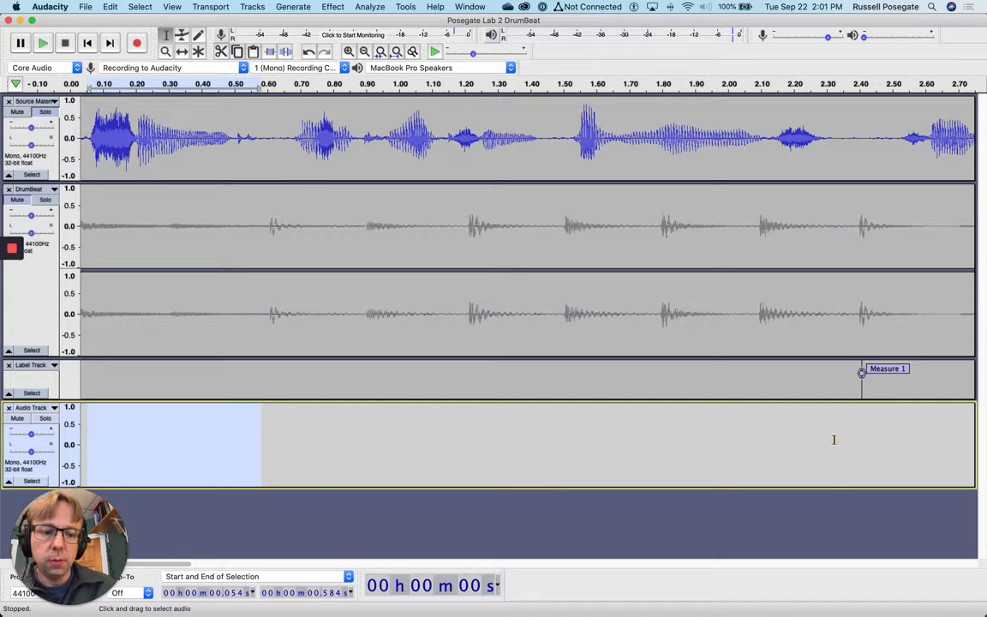
- Paste the copied word into the new track and time-shift it to start at about 2.25 s, around the Measure 1 label
{"action": "left_click", "coordinate": [834, 440]}
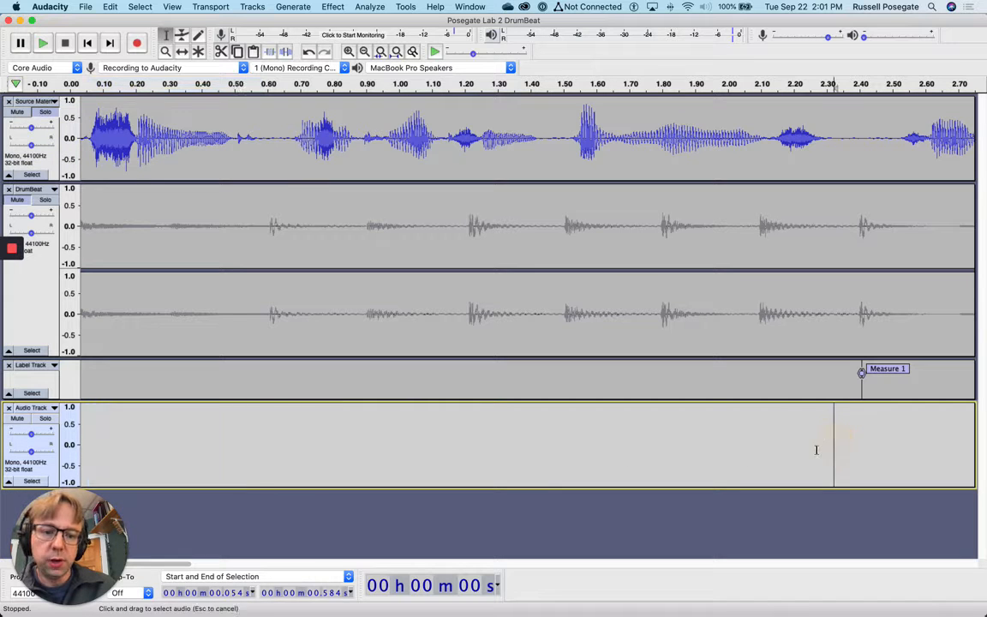
{"action": "left_click", "coordinate": [108, 7]}
{"action": "left_click", "coordinate": [106, 7]}
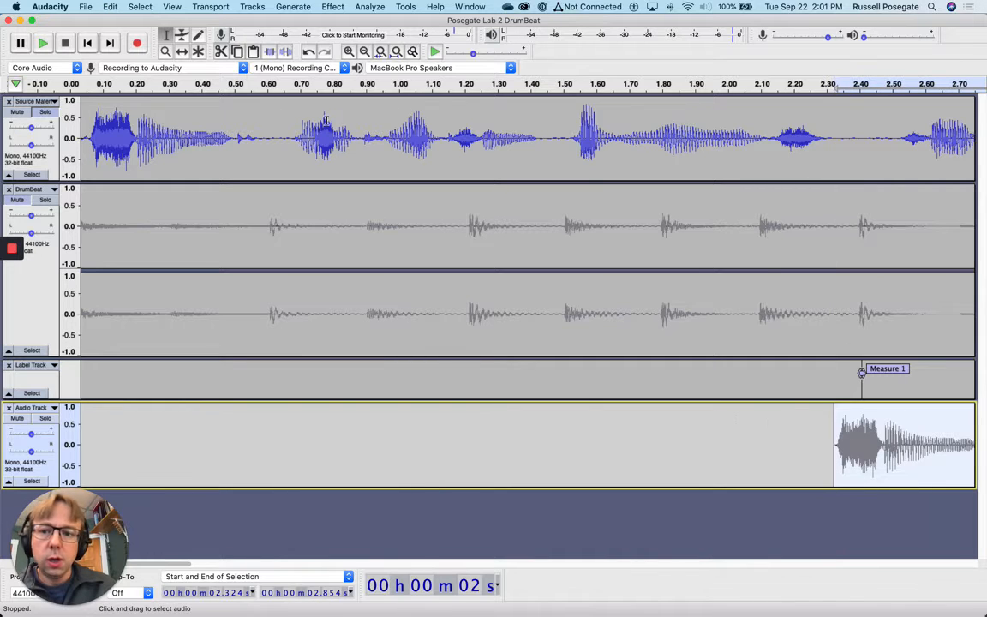
{"action": "left_click", "coordinate": [182, 51]}
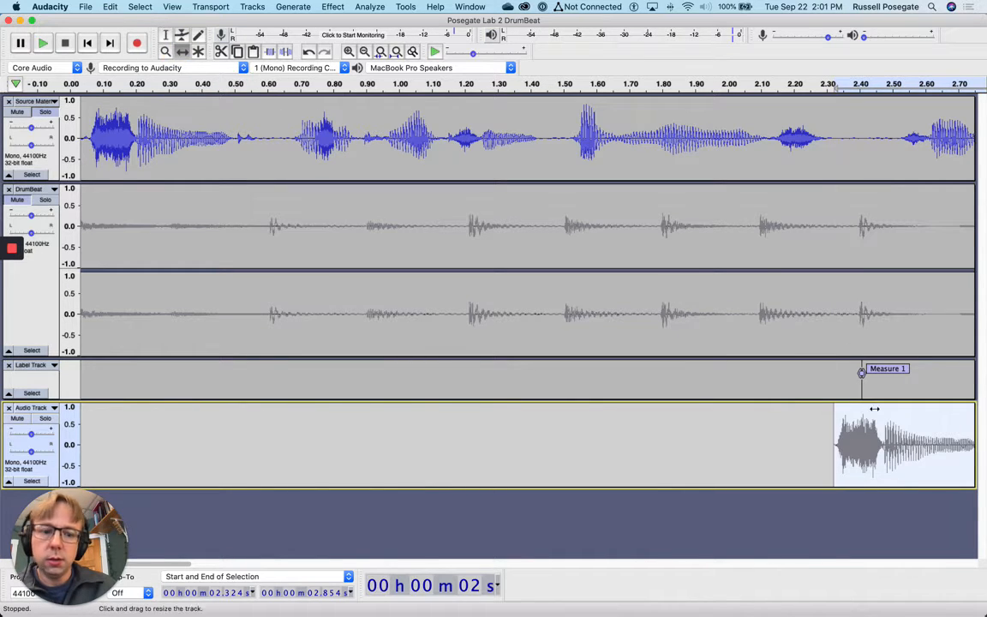
{"action": "left_click_drag", "start_coordinate": [879, 431], "coordinate": [867, 442]}
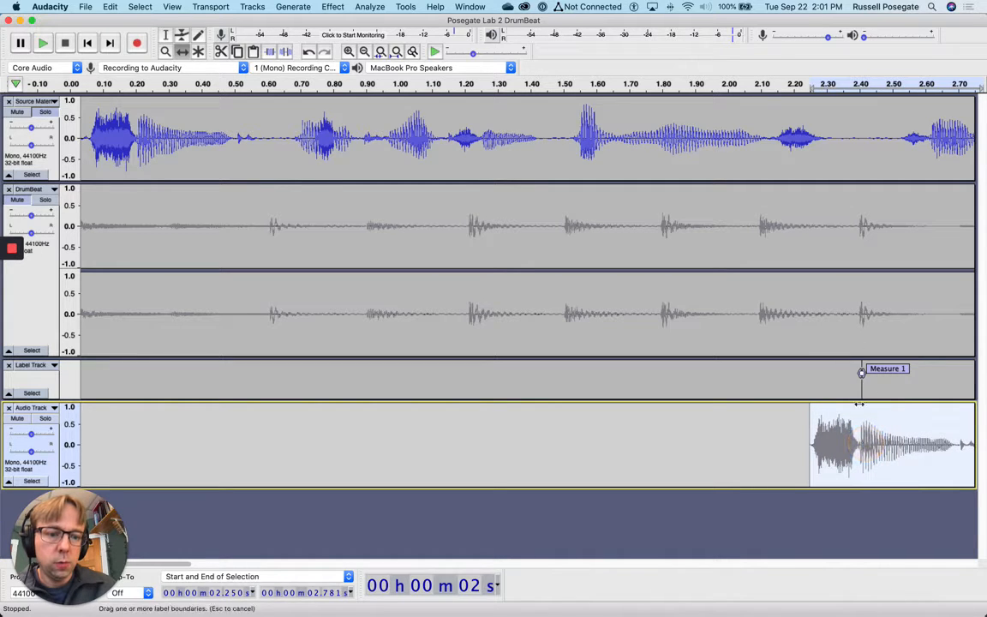
- Unsolo and mute the Source Material track, and play the drum beat with the placed clip from the beginning
{"action": "left_click", "coordinate": [43, 112]}
{"action": "left_click", "coordinate": [17, 112]}
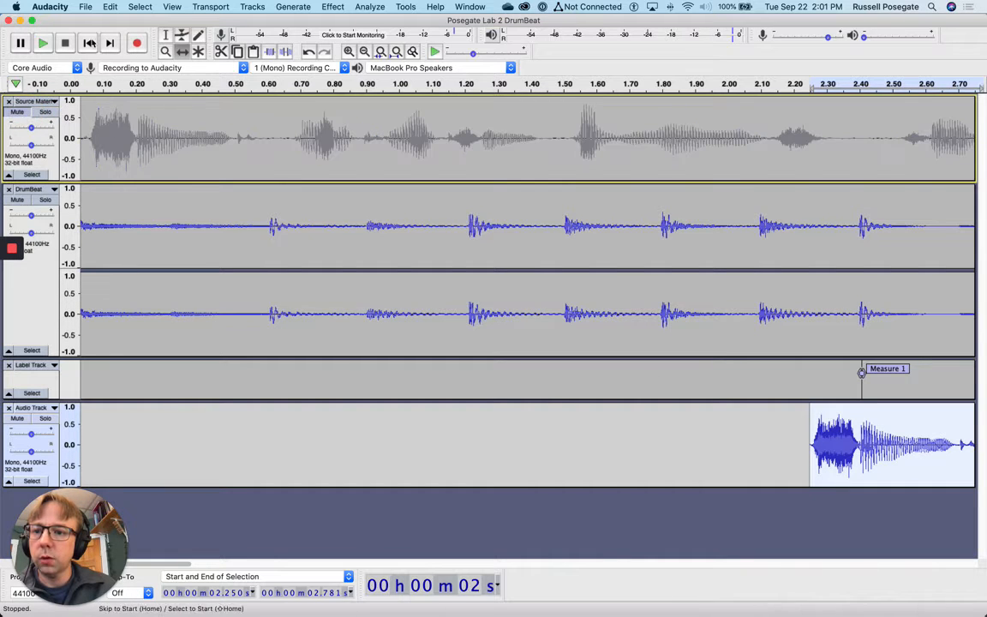
{"action": "left_click", "coordinate": [89, 42]}
{"action": "left_click", "coordinate": [42, 42]}
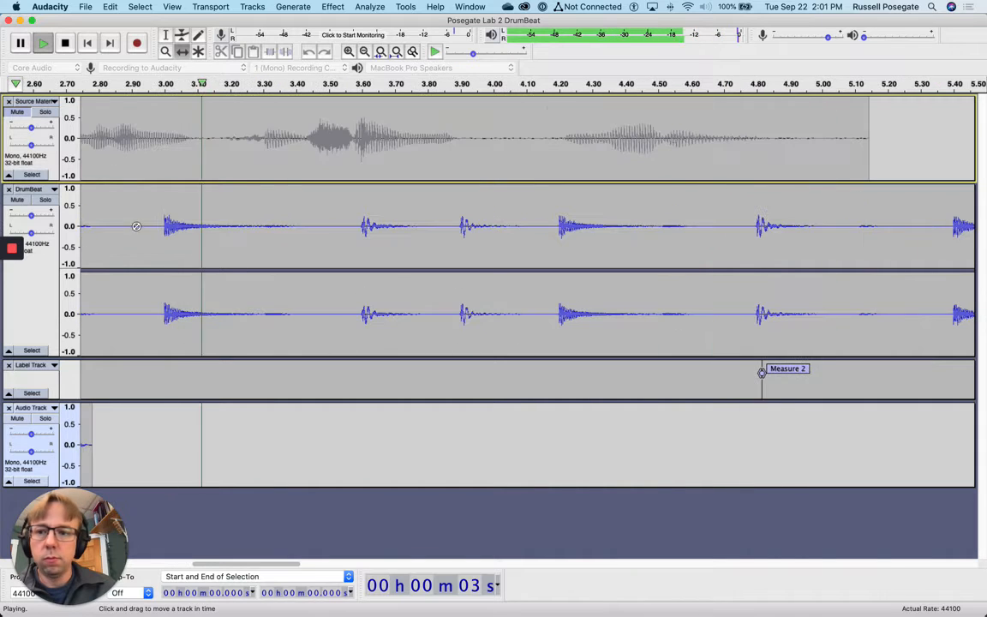
{"action": "left_click", "coordinate": [64, 43]}
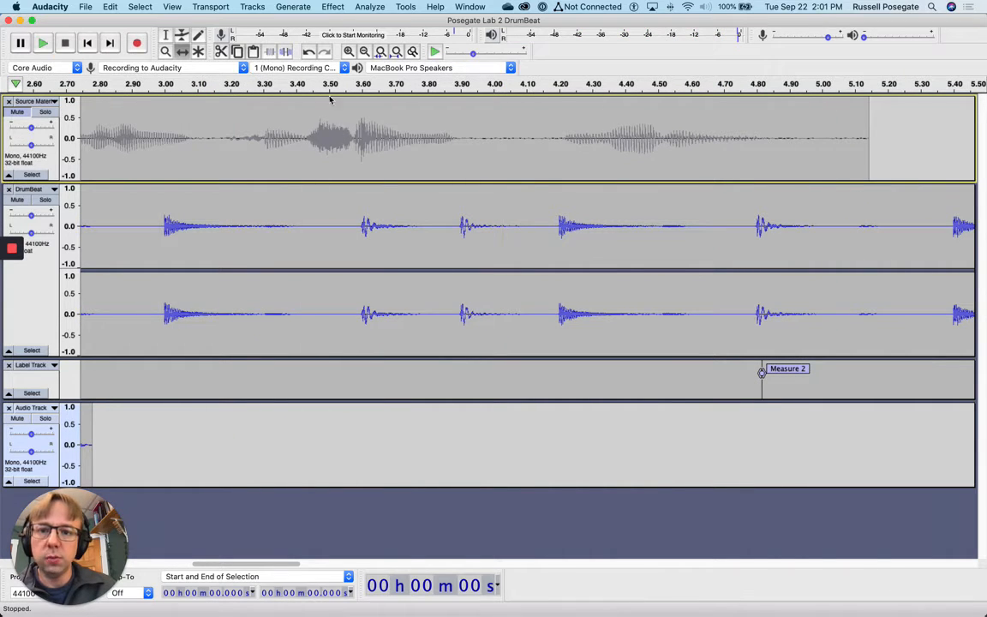
- Copy the whole word clip in the new audio track and paste it after the original, at about 2.91 s
{"action": "left_click", "coordinate": [368, 52]}
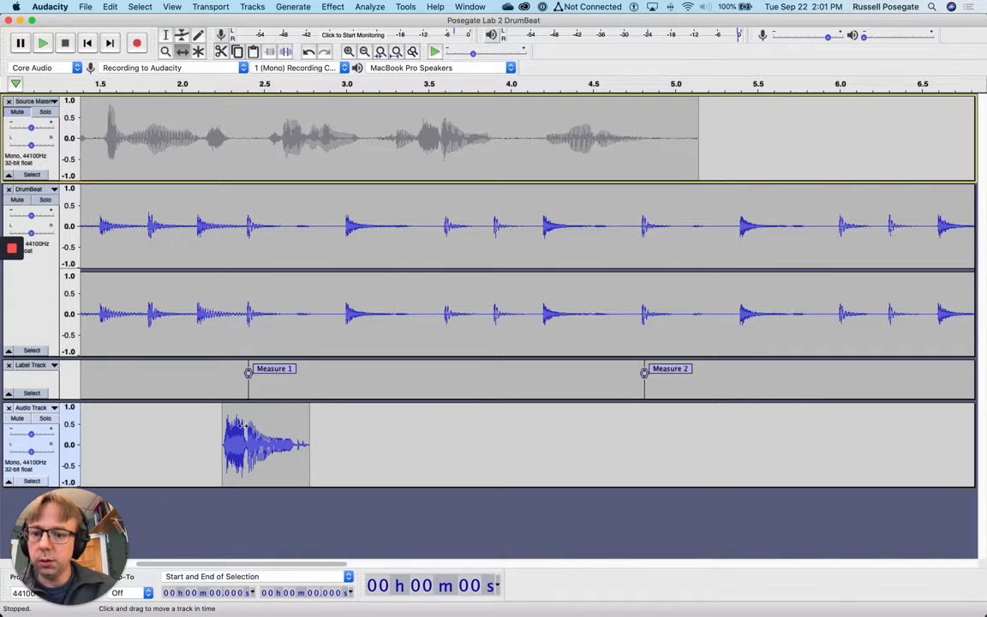
{"action": "left_click", "coordinate": [165, 34]}
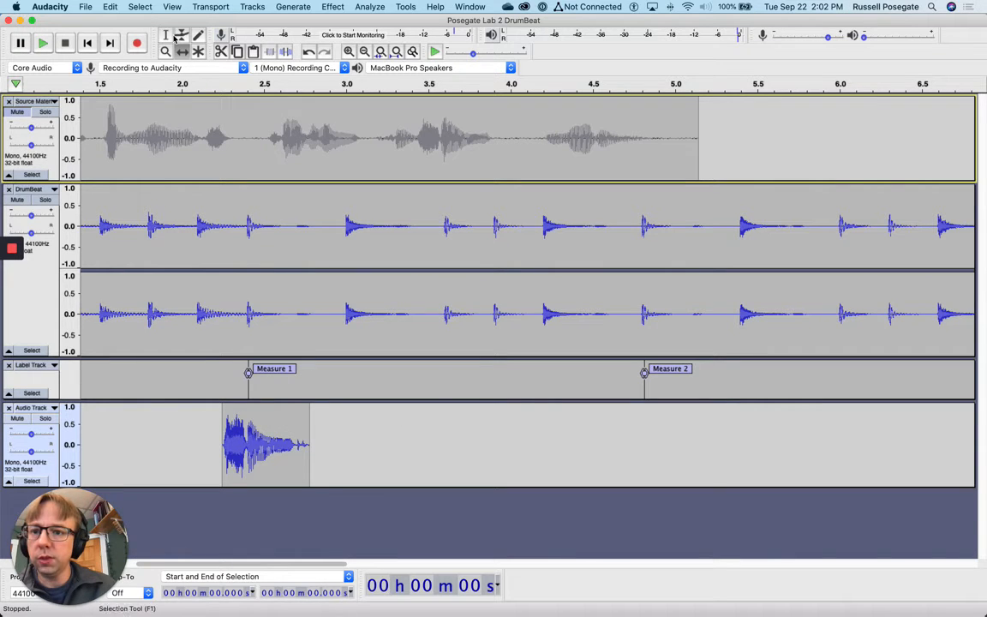
{"action": "double_click", "coordinate": [271, 427]}
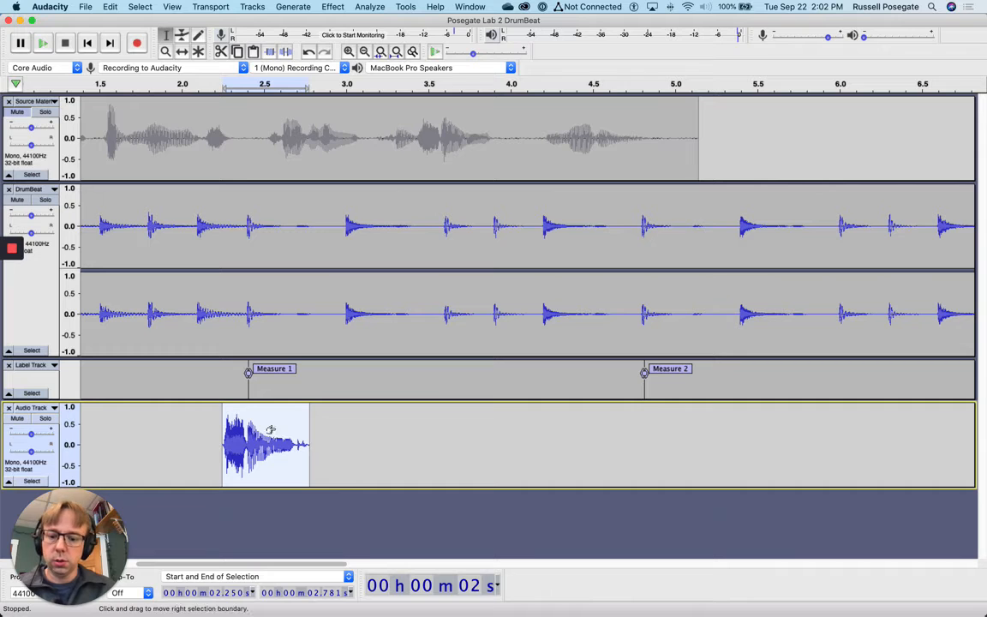
{"action": "left_click", "coordinate": [110, 6]}
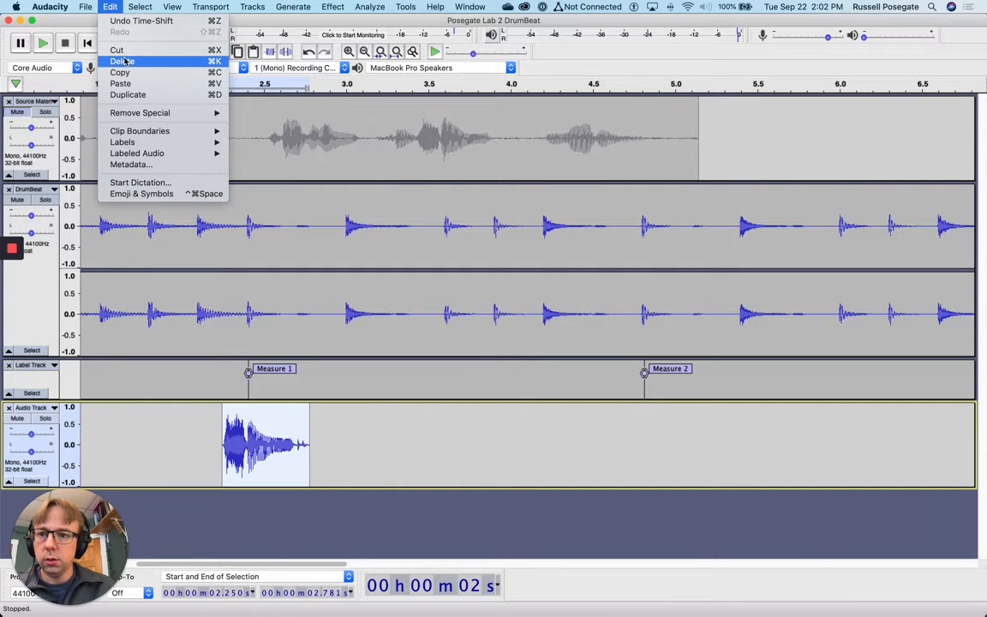
{"action": "left_click", "coordinate": [105, 6]}
{"action": "left_click", "coordinate": [330, 434]}
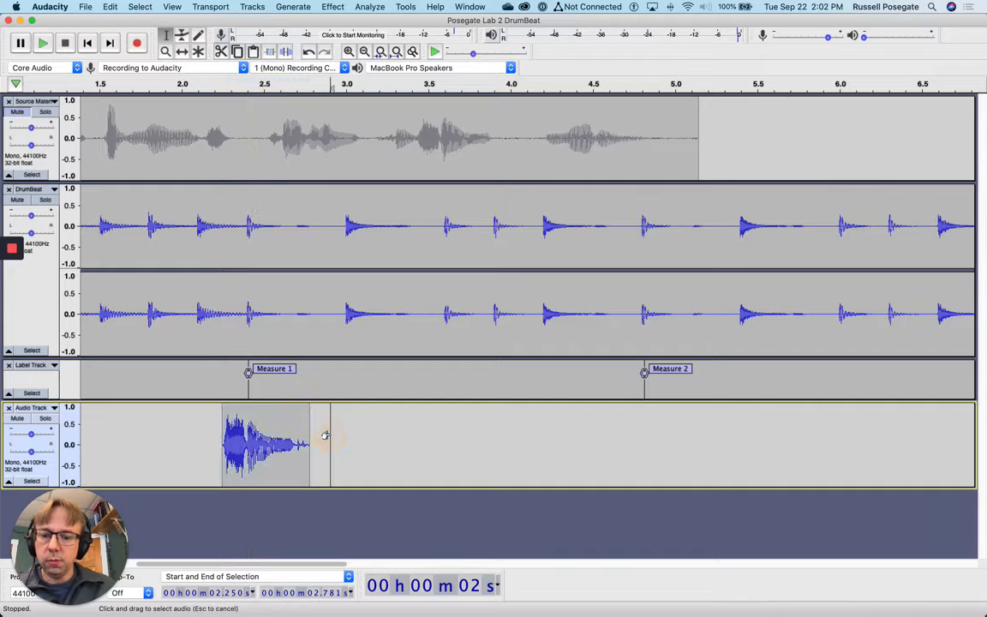
{"action": "key", "text": "super+v"}
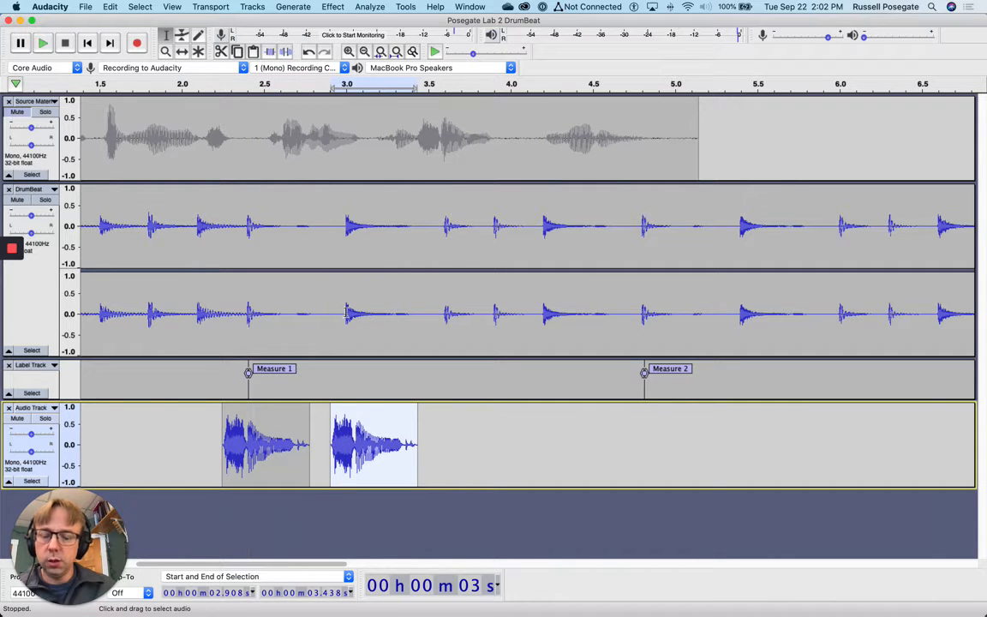
- Time-shift the second word clip to start at about 2.86 s, lining it up with the drum hit at 3.0 s
{"action": "left_click", "coordinate": [181, 52]}
{"action": "left_click_drag", "start_coordinate": [378, 431], "coordinate": [368, 431]}
{"action": "left_click", "coordinate": [348, 316]}
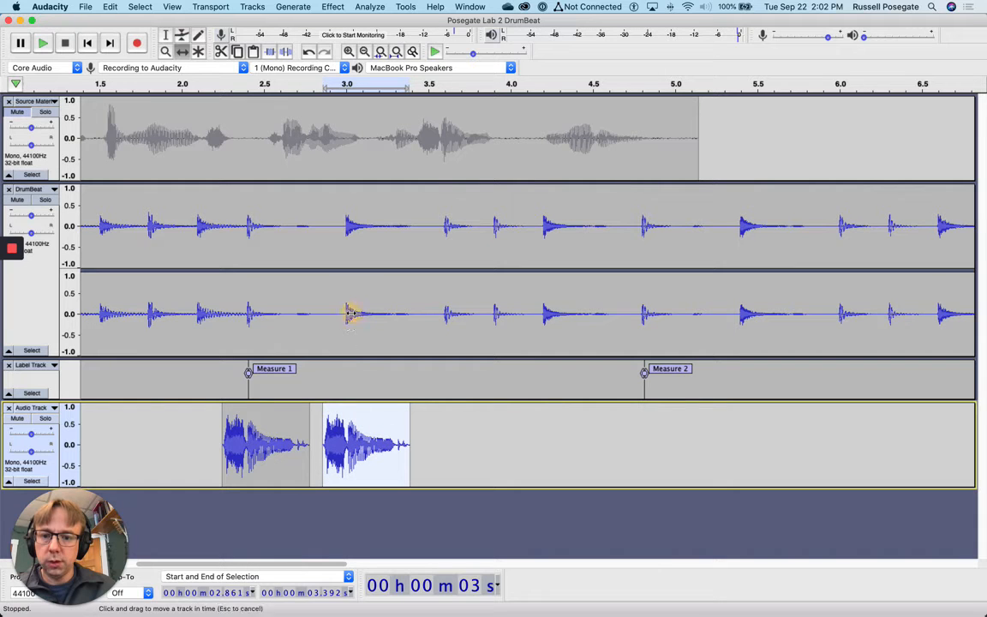
- Paste two more copies of the word in the new audio track, at about 3.61 s and 4.33 s
{"action": "left_click", "coordinate": [166, 37]}
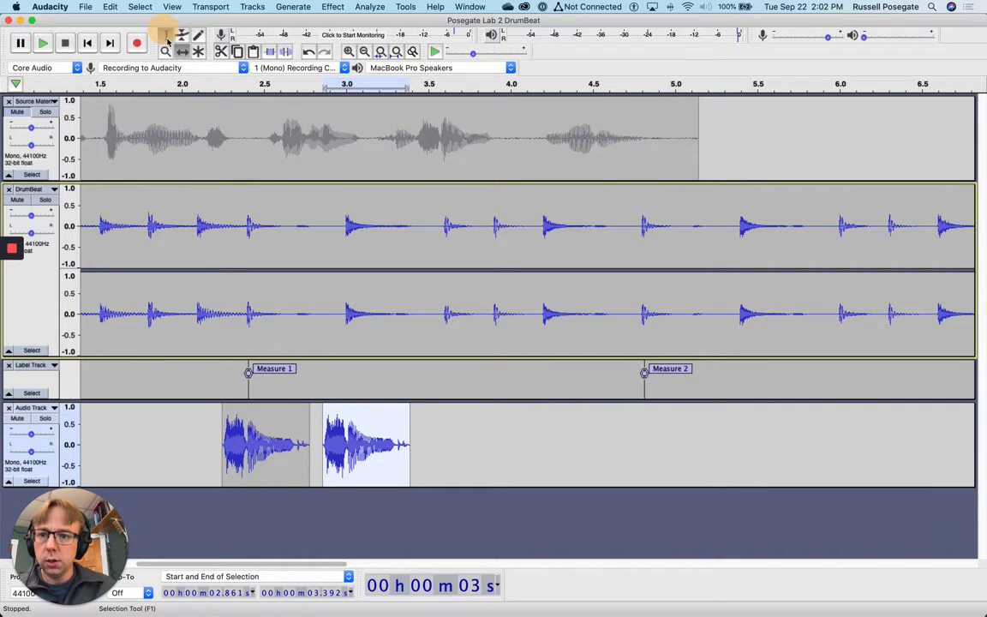
{"action": "left_click", "coordinate": [350, 426]}
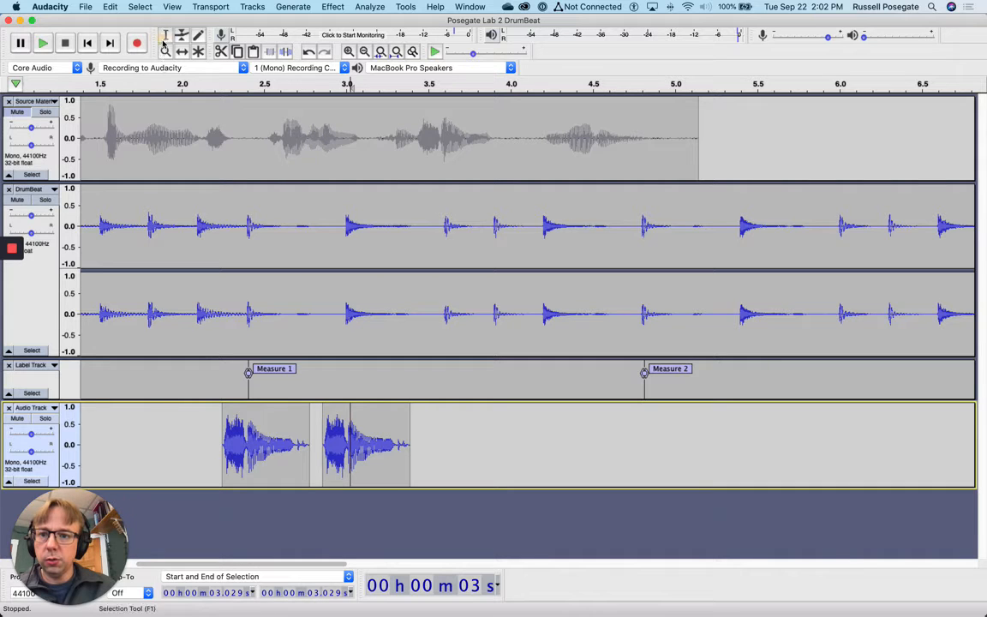
{"action": "left_click_drag", "start_coordinate": [429, 445], "coordinate": [432, 445]}
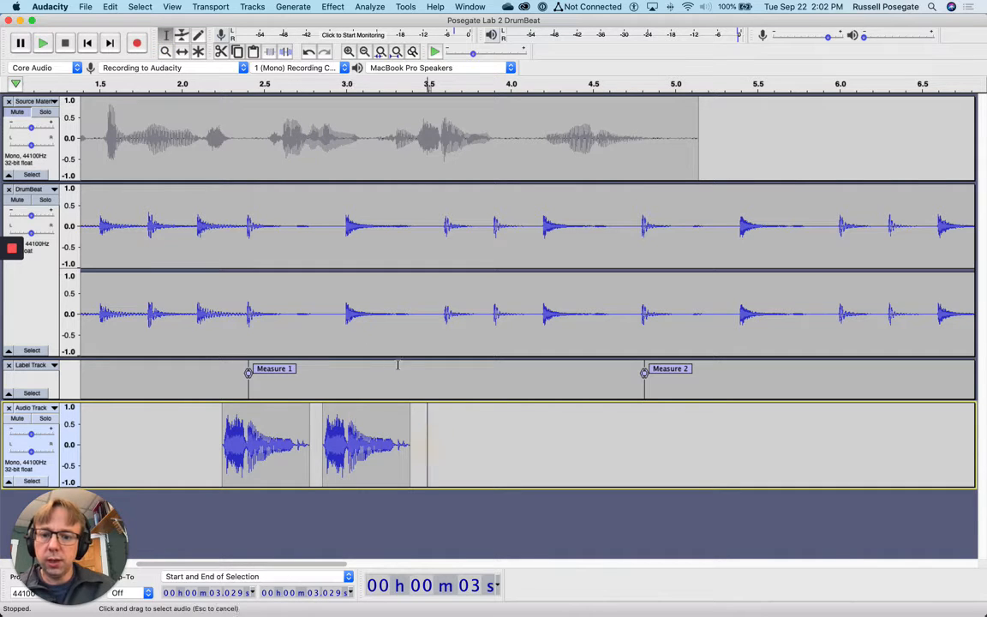
{"action": "left_click", "coordinate": [111, 6]}
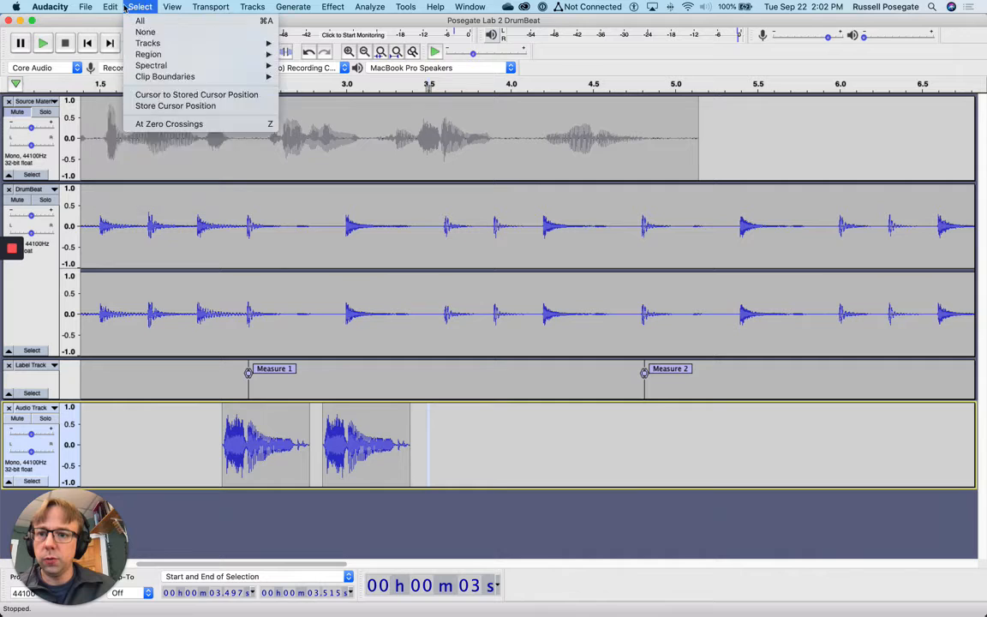
{"action": "left_click", "coordinate": [111, 7]}
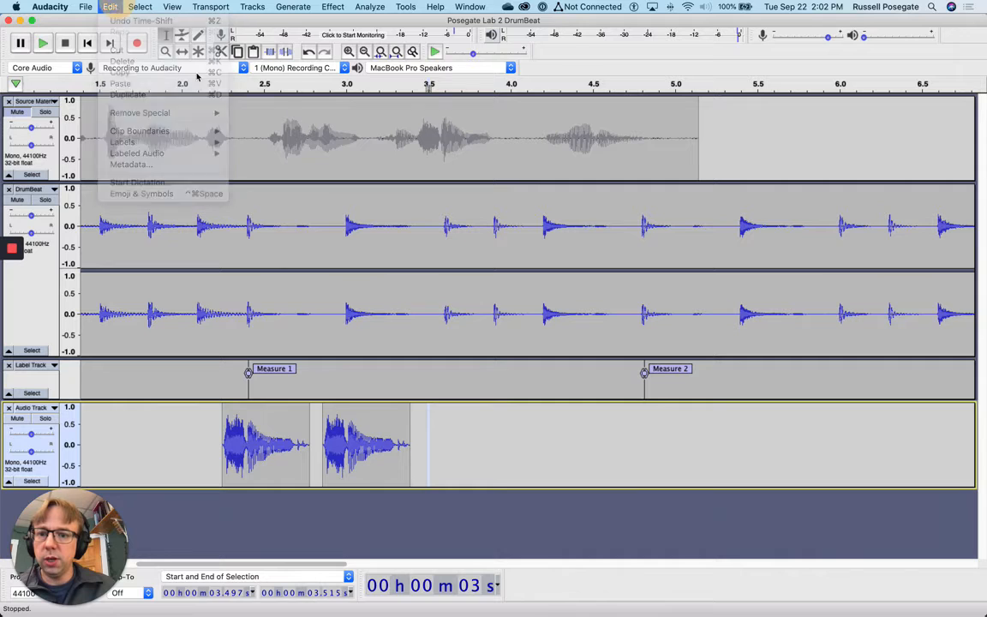
{"action": "left_click", "coordinate": [446, 439]}
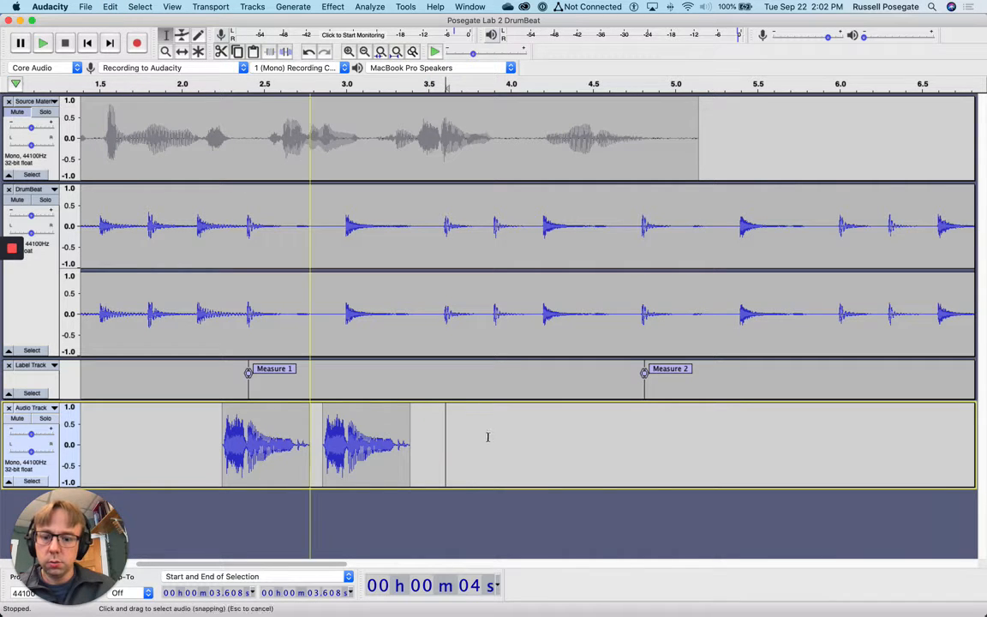
{"action": "key", "text": "super+v"}
{"action": "left_click", "coordinate": [565, 444]}
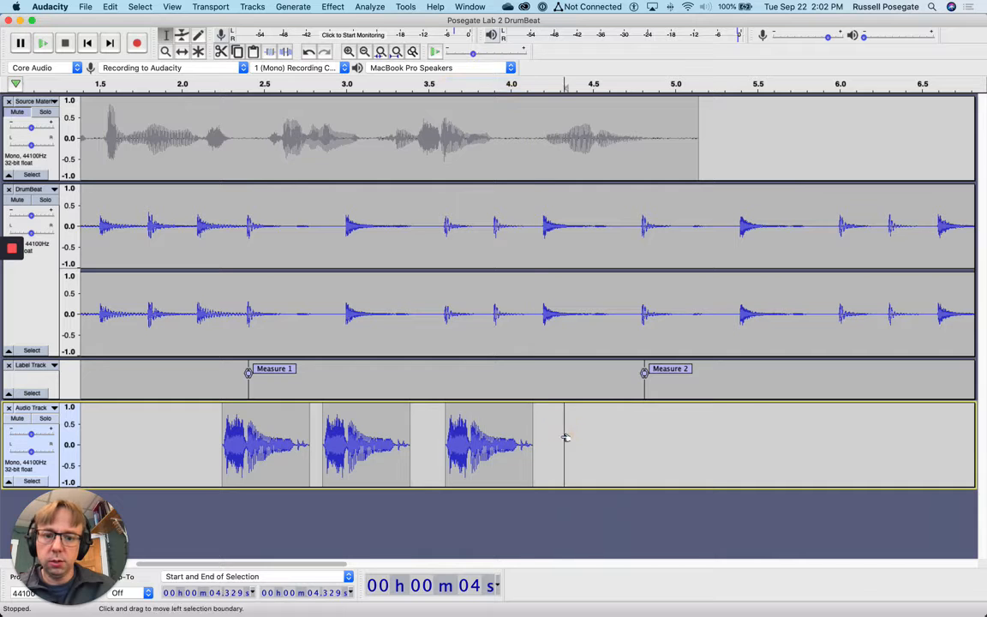
{"action": "key", "text": "super+v"}
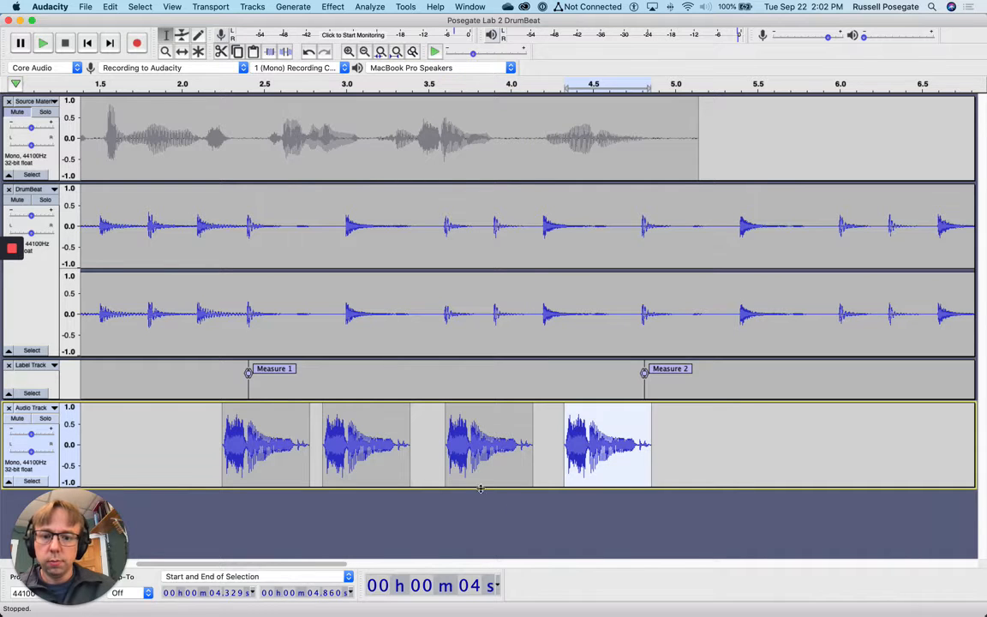
- Time-shift the third word clip to start at about 3.44 s and the fourth at about 4.07 s, matching the drum hits
{"action": "left_click", "coordinate": [181, 51]}
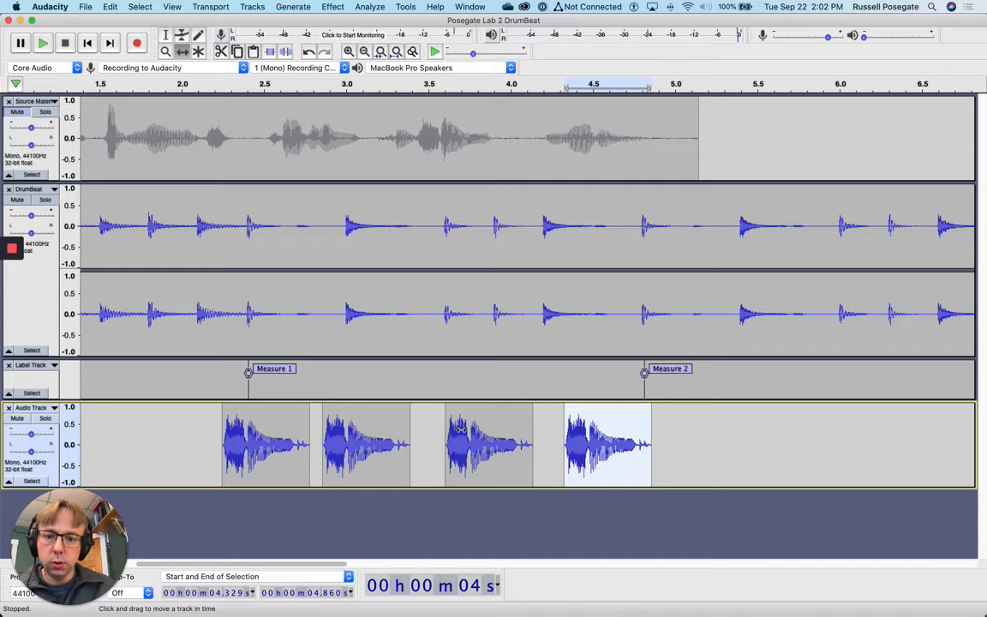
{"action": "left_click_drag", "start_coordinate": [459, 428], "coordinate": [436, 435]}
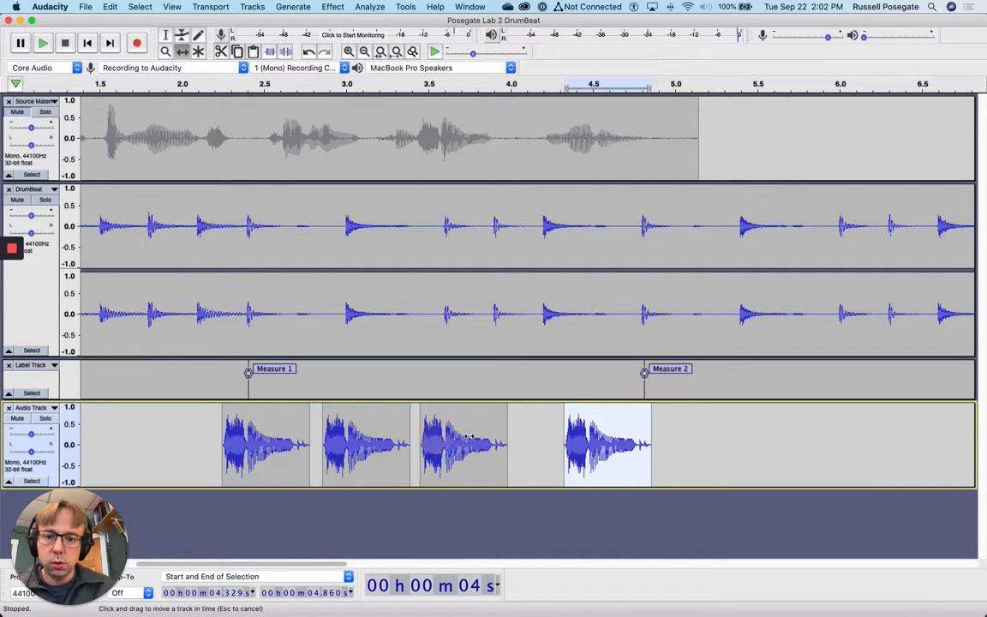
{"action": "left_click_drag", "start_coordinate": [609, 430], "coordinate": [579, 439]}
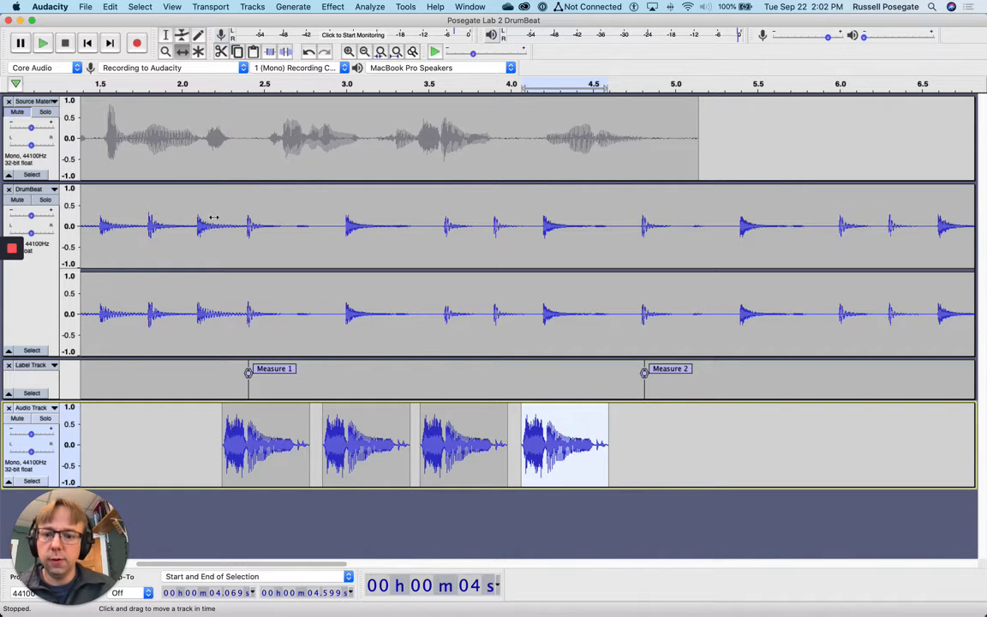
- Play the drum beat with the four word clips from the beginning, and stop and return to the start
{"action": "left_click", "coordinate": [85, 48]}
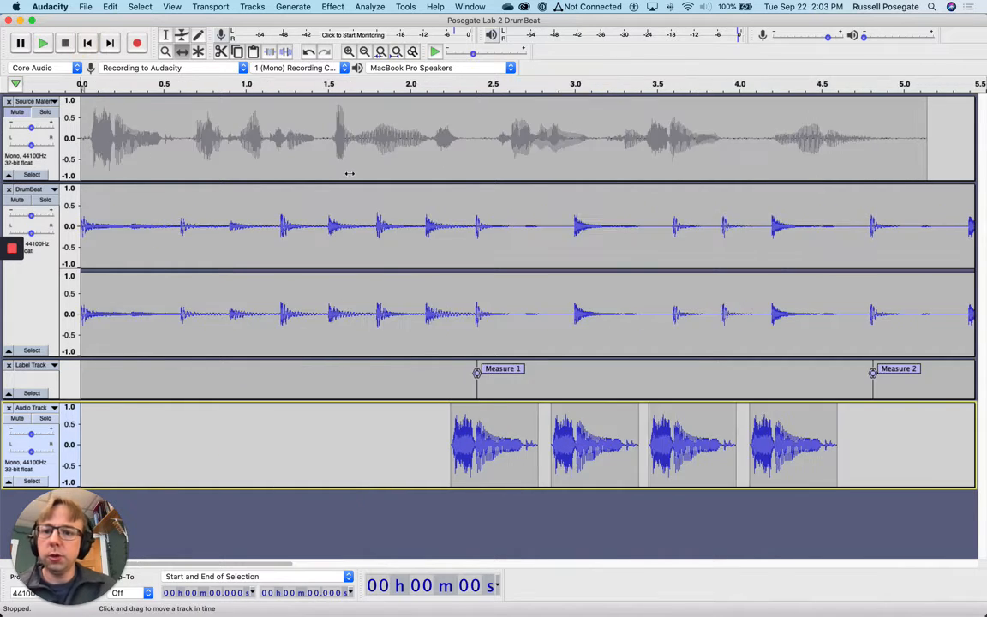
{"action": "left_click", "coordinate": [399, 90]}
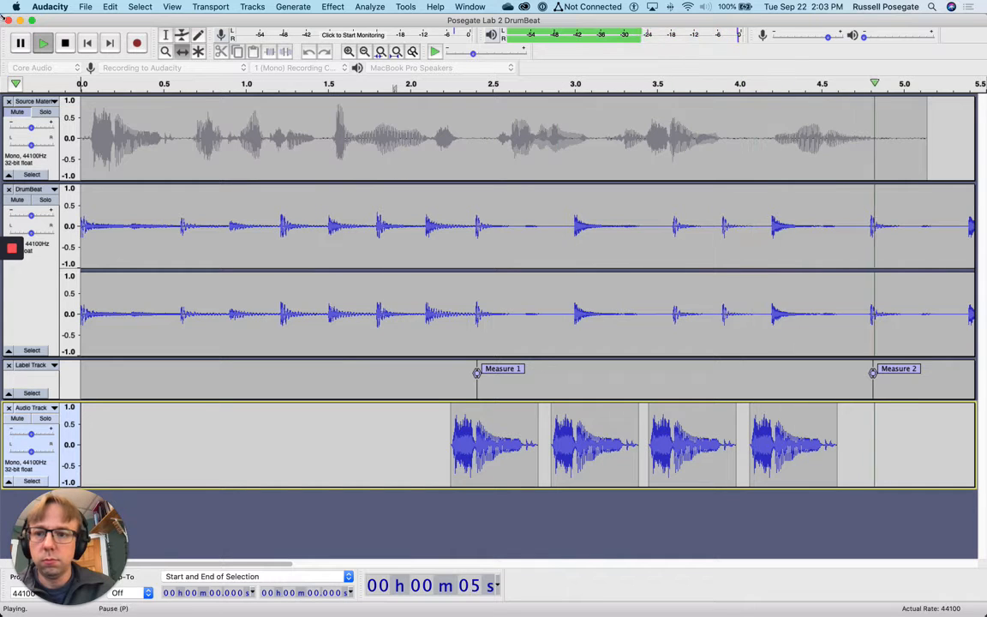
{"action": "left_click", "coordinate": [65, 43]}
{"action": "key", "text": "Home"}
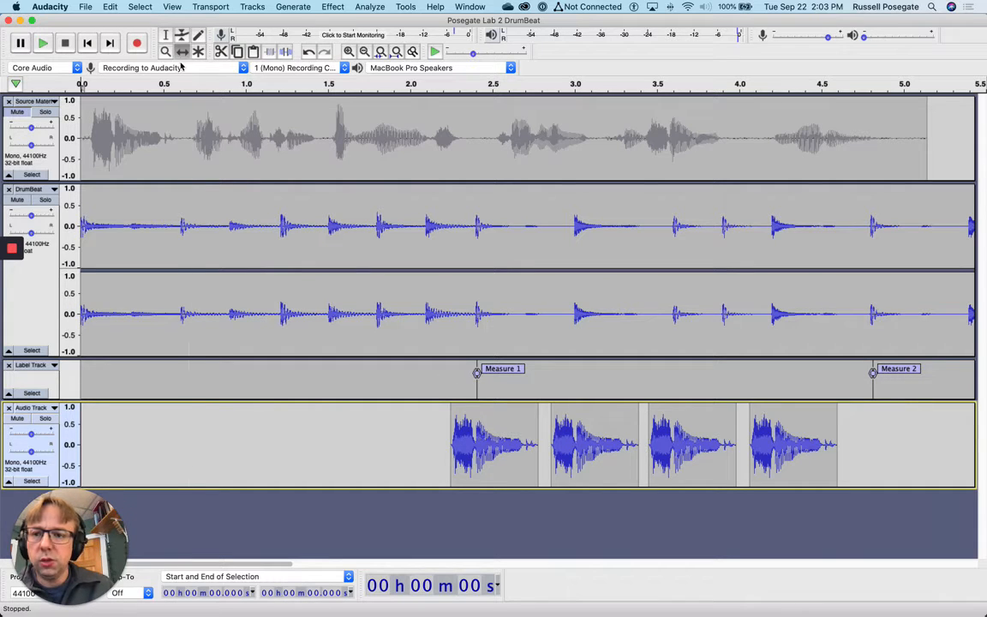
- Split the first word clip at about 2.41 s, on the Measure 1 label
{"action": "left_click", "coordinate": [165, 35]}
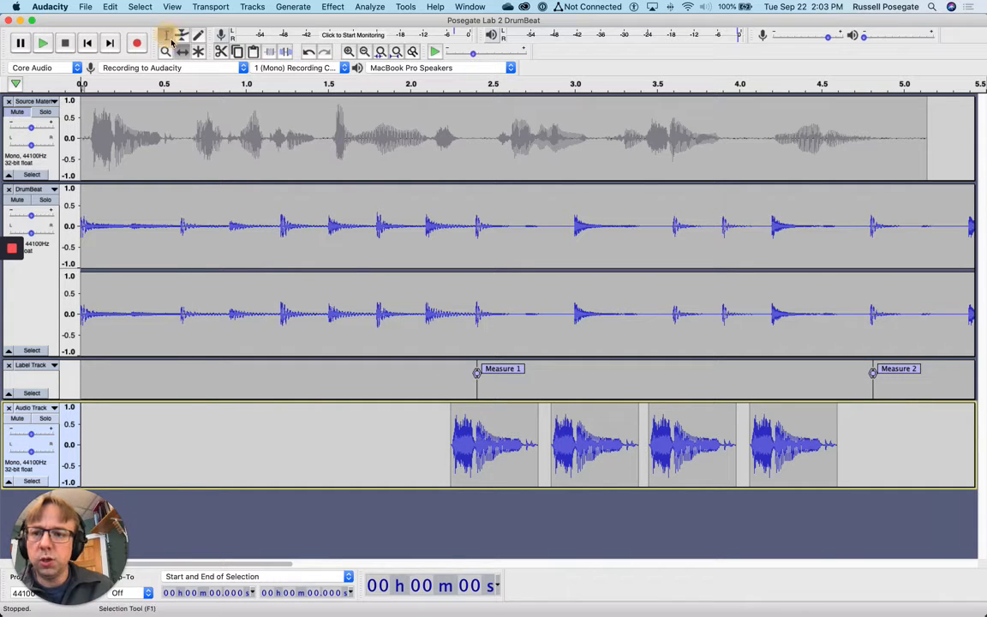
{"action": "left_click", "coordinate": [477, 439]}
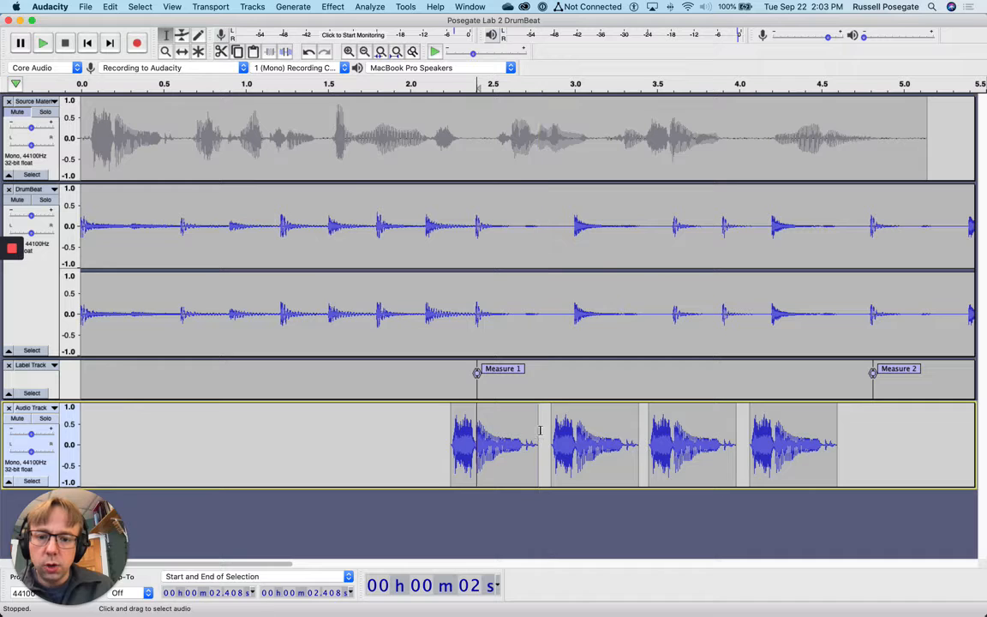
{"action": "left_click", "coordinate": [110, 6]}
{"action": "mouse_move", "coordinate": [143, 133]}
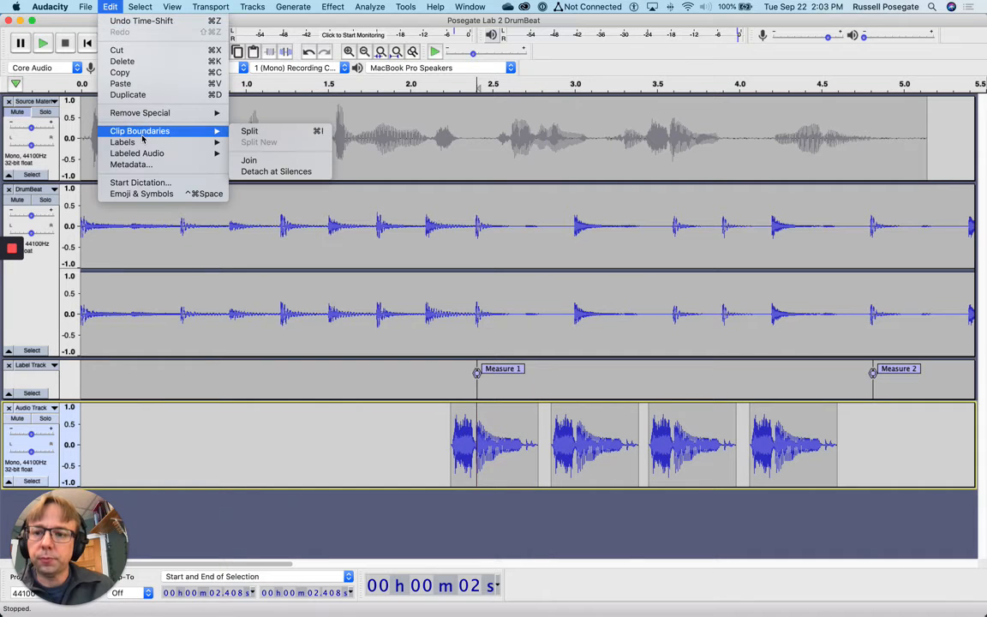
{"action": "left_click", "coordinate": [276, 133]}
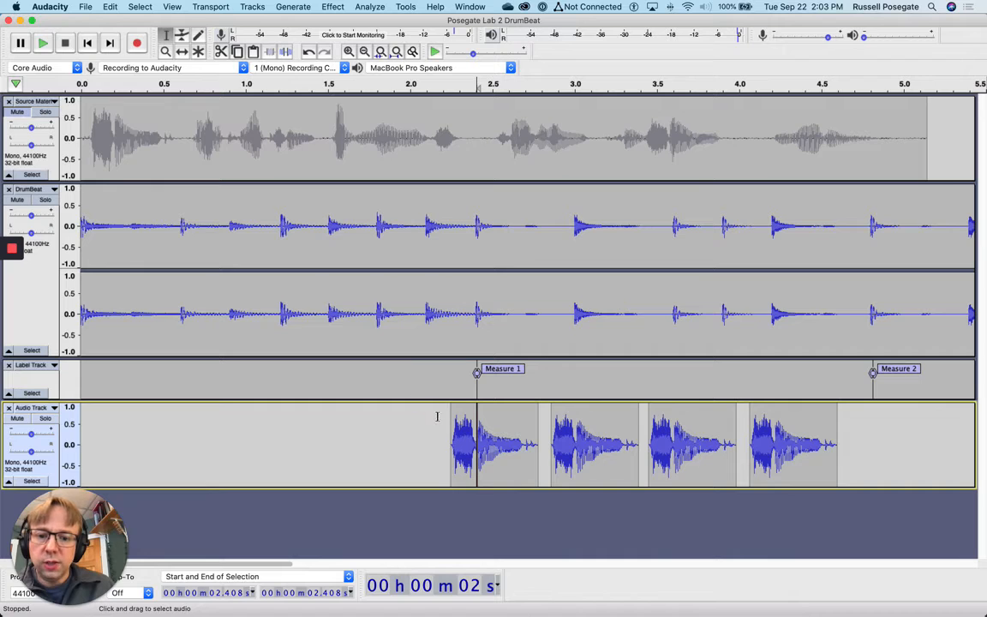
- Select and copy the whole first word across its split, from 2.25 to 2.78 s, and try time-shifting it
{"action": "double_click", "coordinate": [465, 420]}
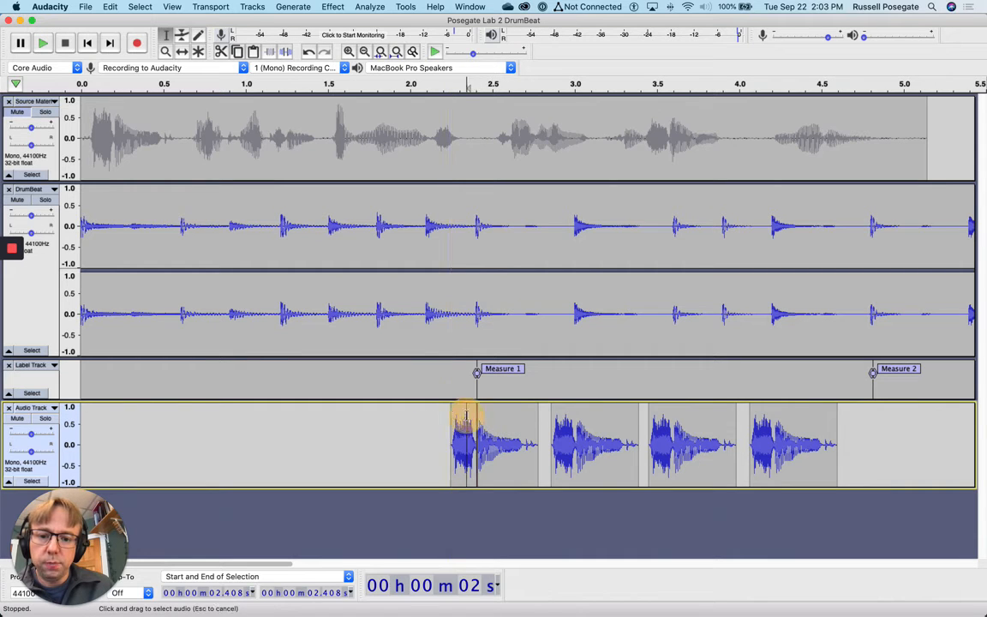
{"action": "left_click", "coordinate": [533, 440], "text": "shift"}
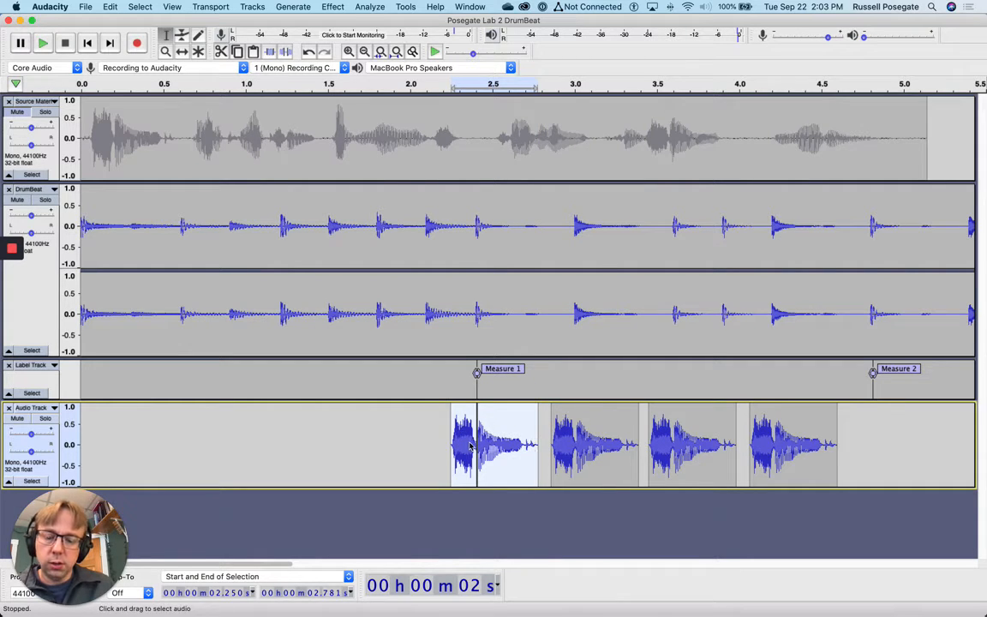
{"action": "left_click", "coordinate": [181, 51]}
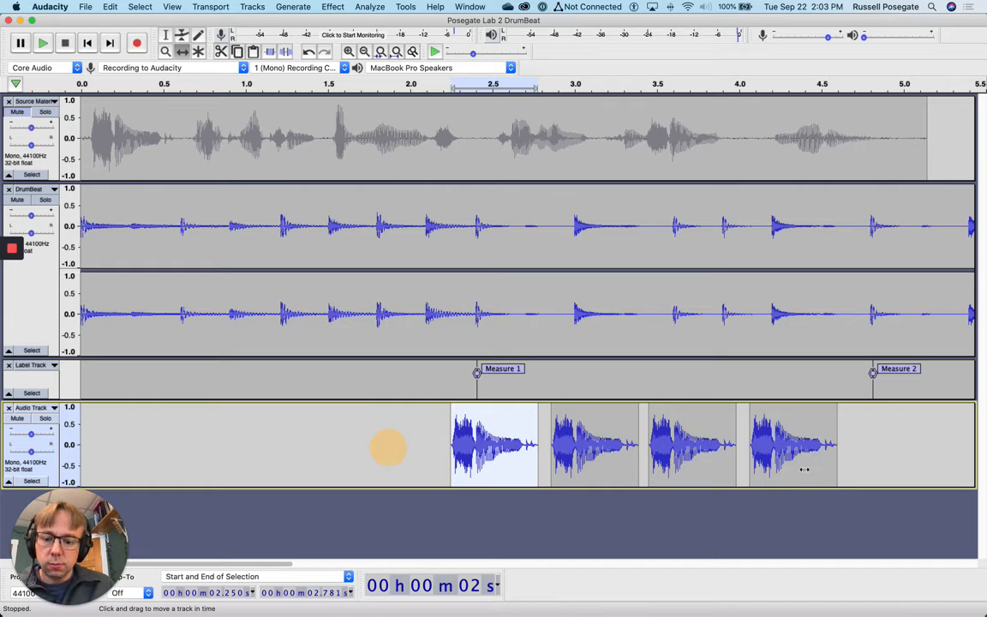
{"action": "left_click_drag", "start_coordinate": [463, 442], "coordinate": [498, 440]}
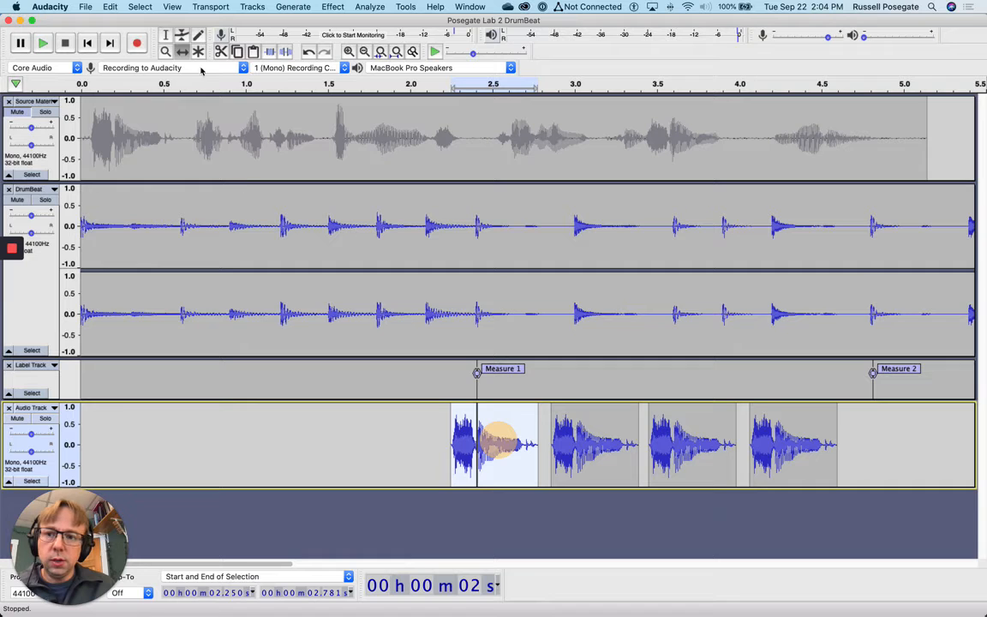
- Delete the three word clips that follow the split clip, from about 2.86 s onward
{"action": "left_click", "coordinate": [166, 34]}
{"action": "left_click", "coordinate": [593, 426]}
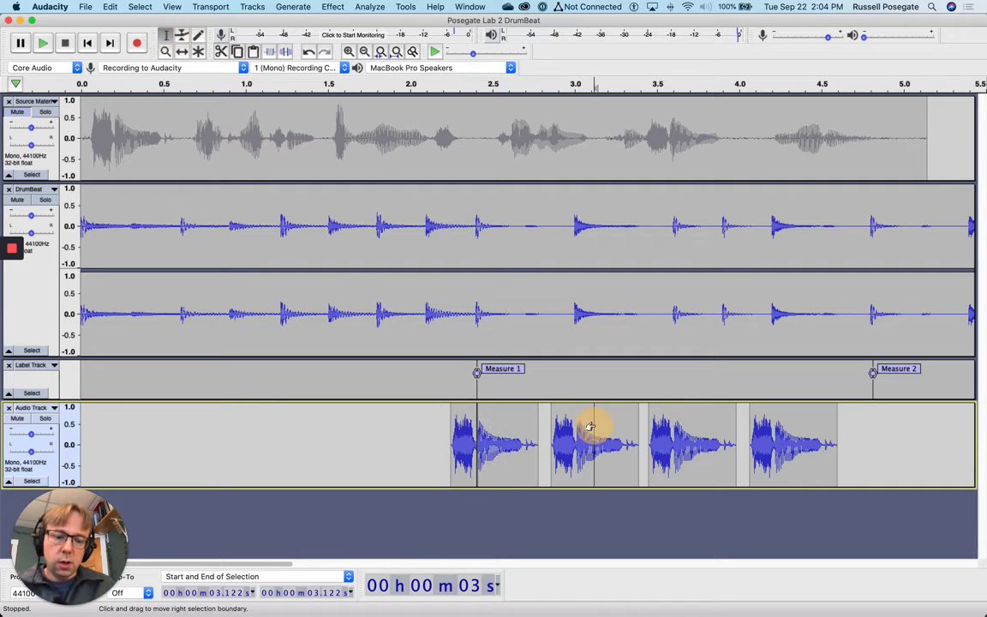
{"action": "key", "text": "Delete"}
{"action": "left_click", "coordinate": [624, 336]}
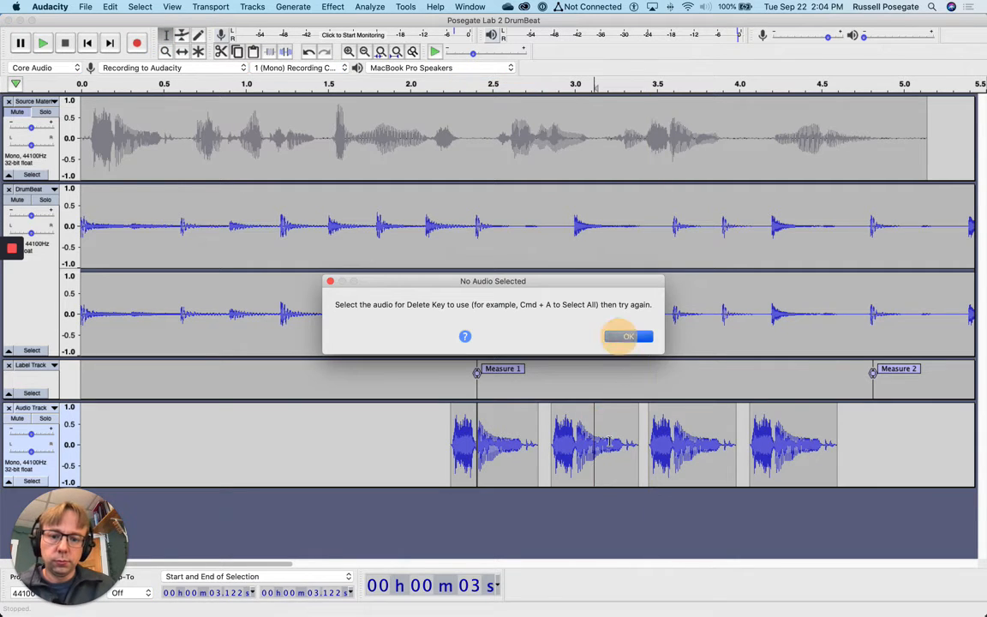
{"action": "left_click_drag", "start_coordinate": [551, 439], "coordinate": [860, 440]}
{"action": "key", "text": "Delete"}
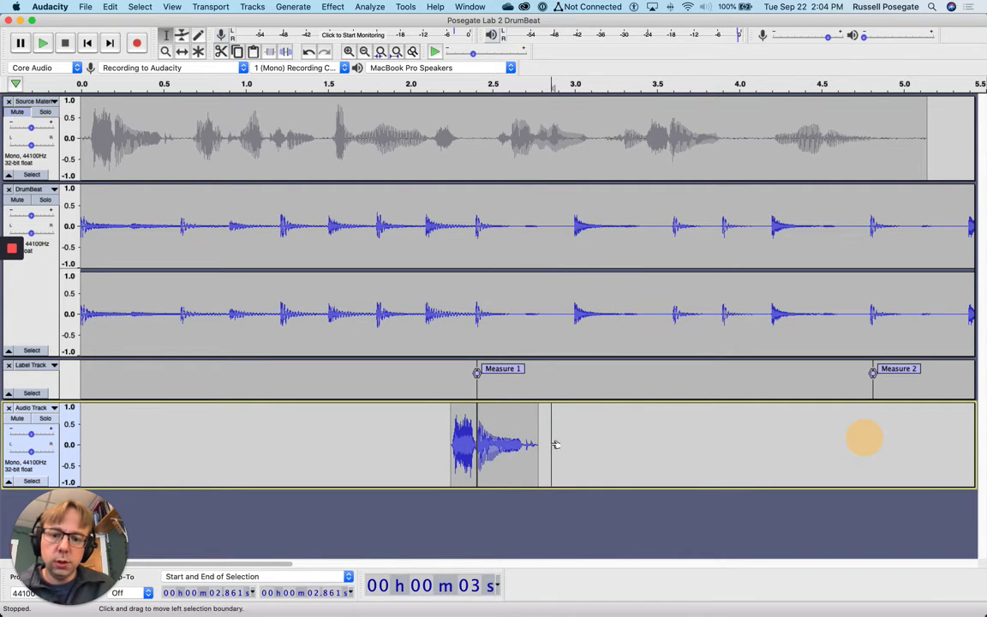
- Add blank labels to the label track at the drum hits at about 3.0 s, 3.6 s and 4.2 s
{"action": "left_click", "coordinate": [574, 314]}
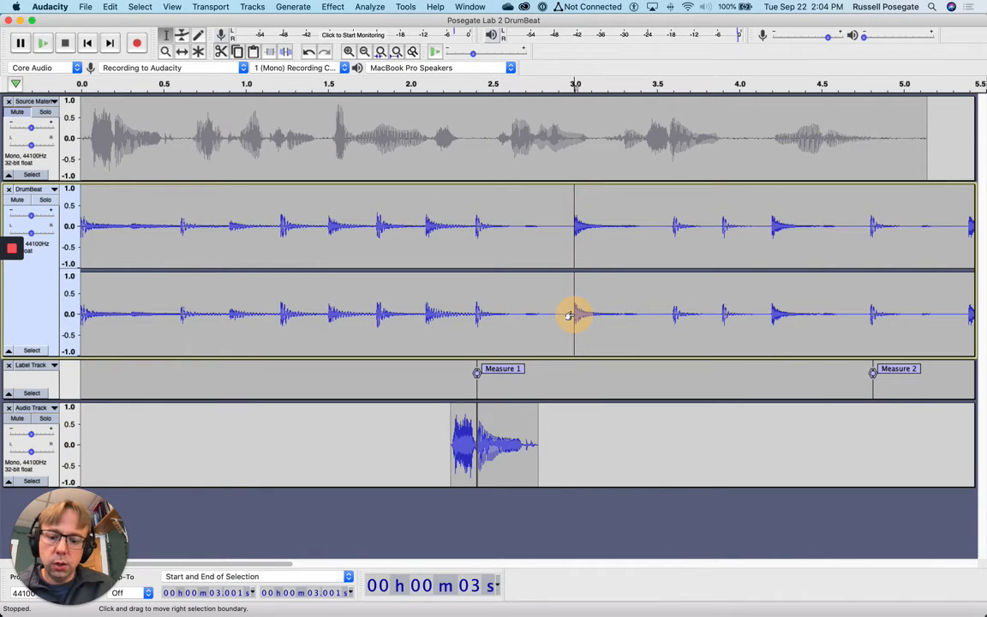
{"action": "key", "text": "super+b"}
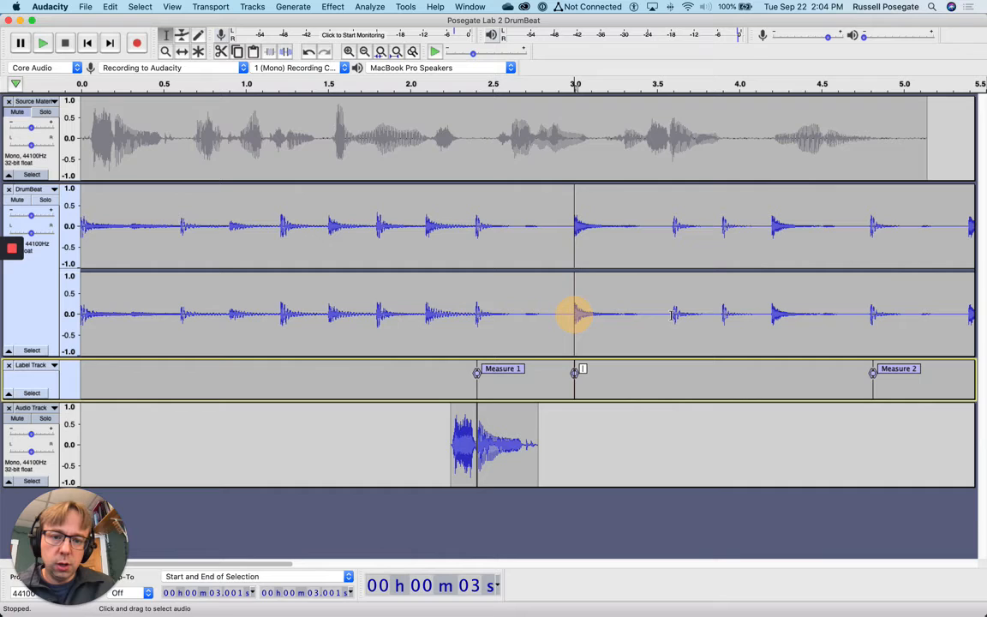
{"action": "left_click", "coordinate": [673, 314]}
{"action": "key", "text": "super+b"}
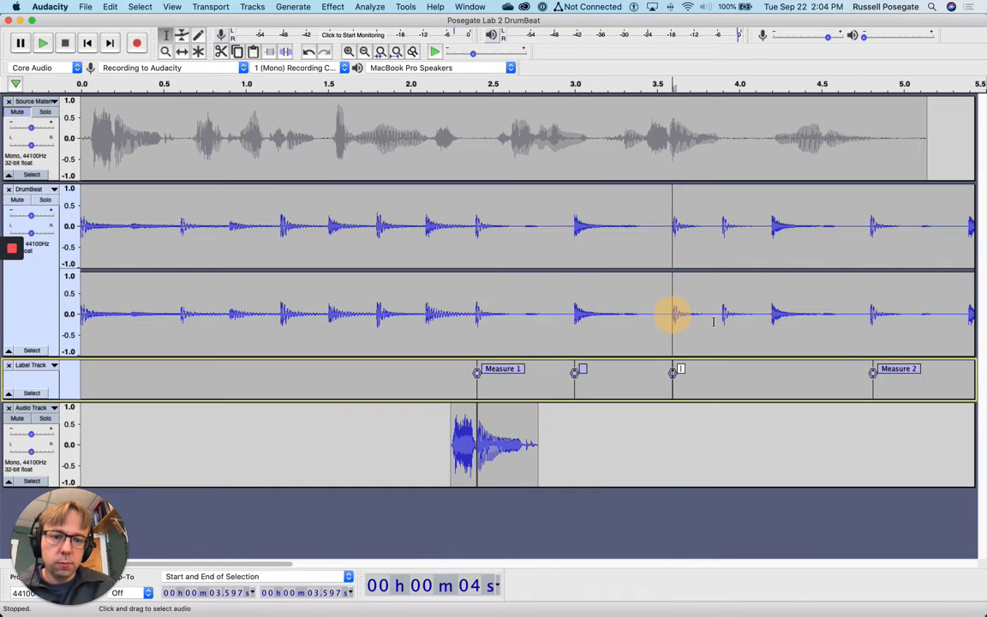
{"action": "left_click", "coordinate": [771, 314]}
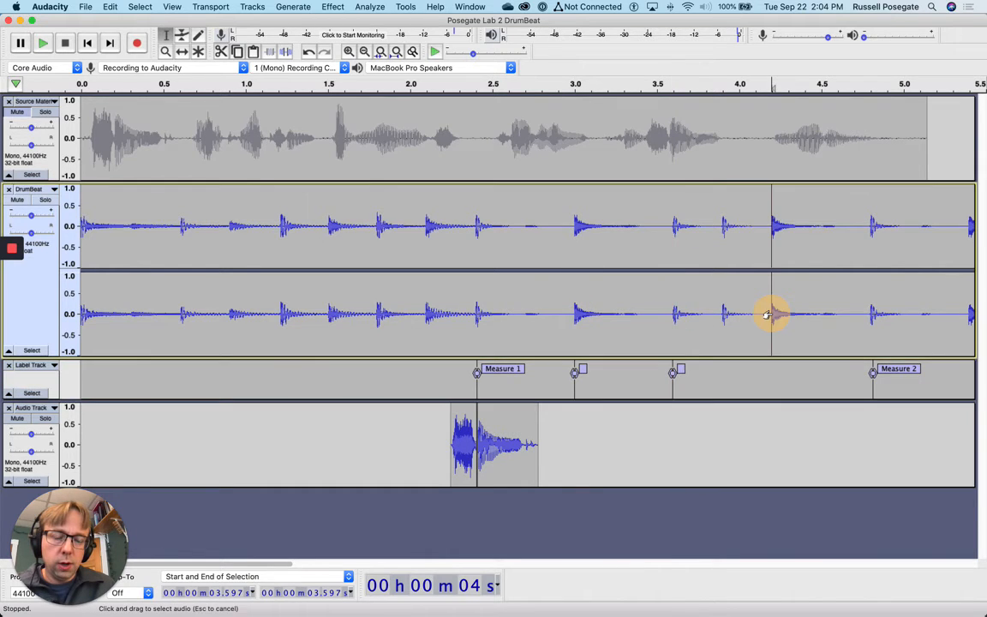
{"action": "key", "text": "super+b"}
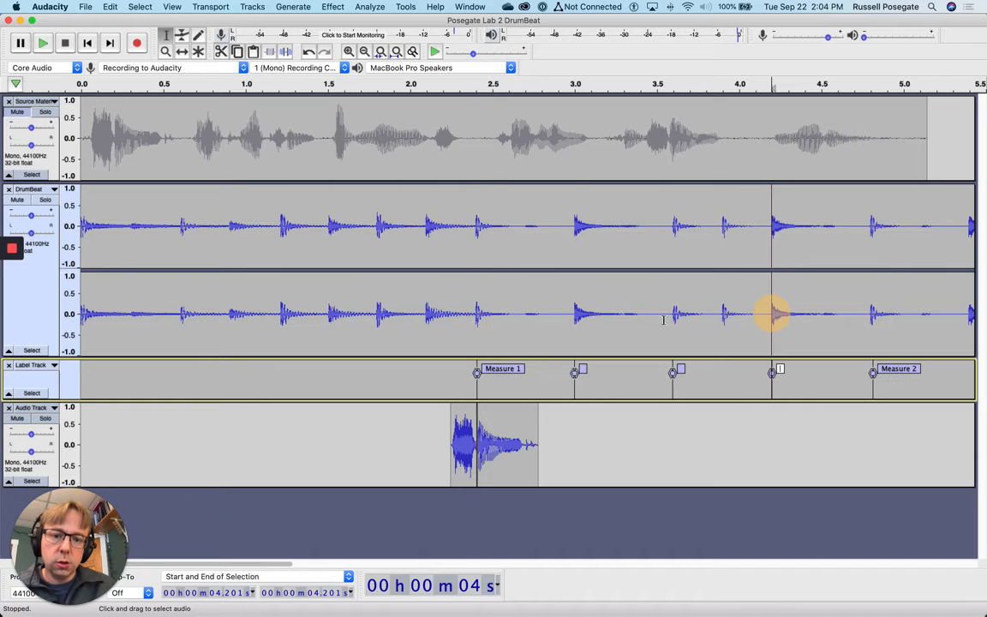
- Paste three copies of the split word after the first clip, at about 2.84 s, 3.48 s and 4.13 s
{"action": "left_click", "coordinate": [548, 438]}
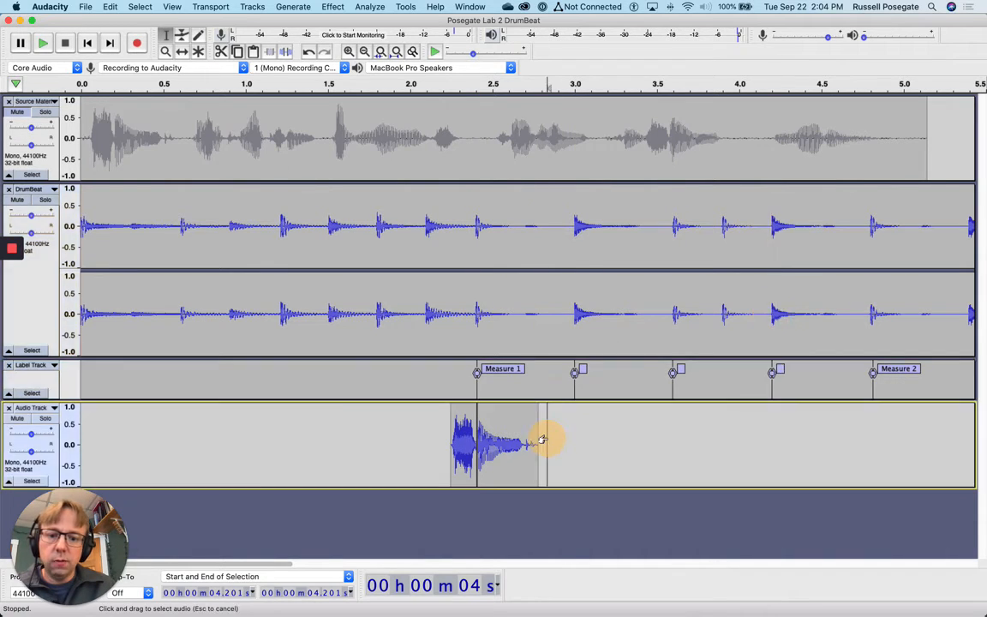
{"action": "key", "text": "ctrl+v"}
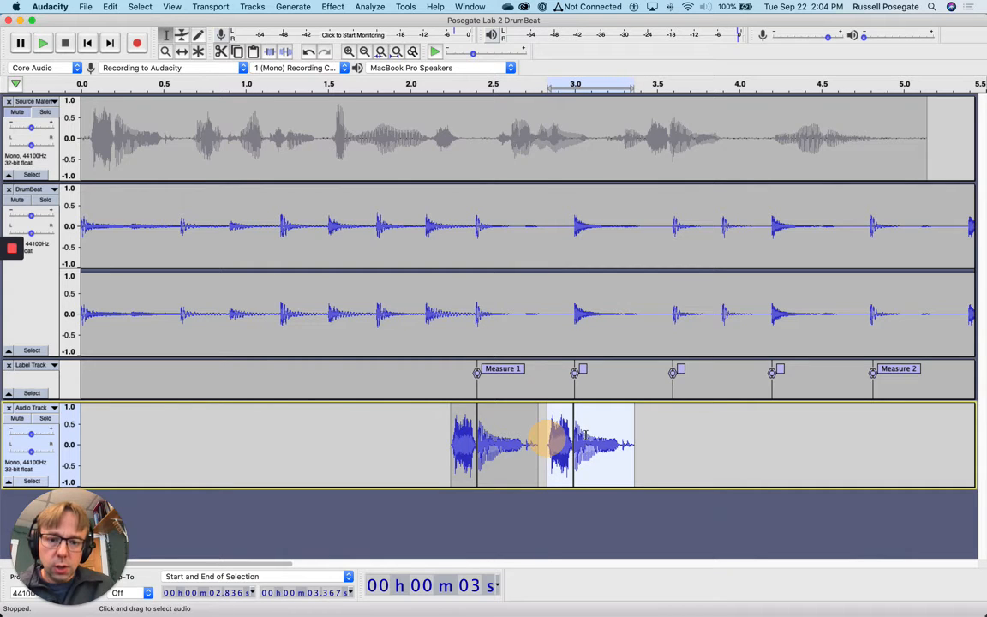
{"action": "left_click", "coordinate": [655, 436]}
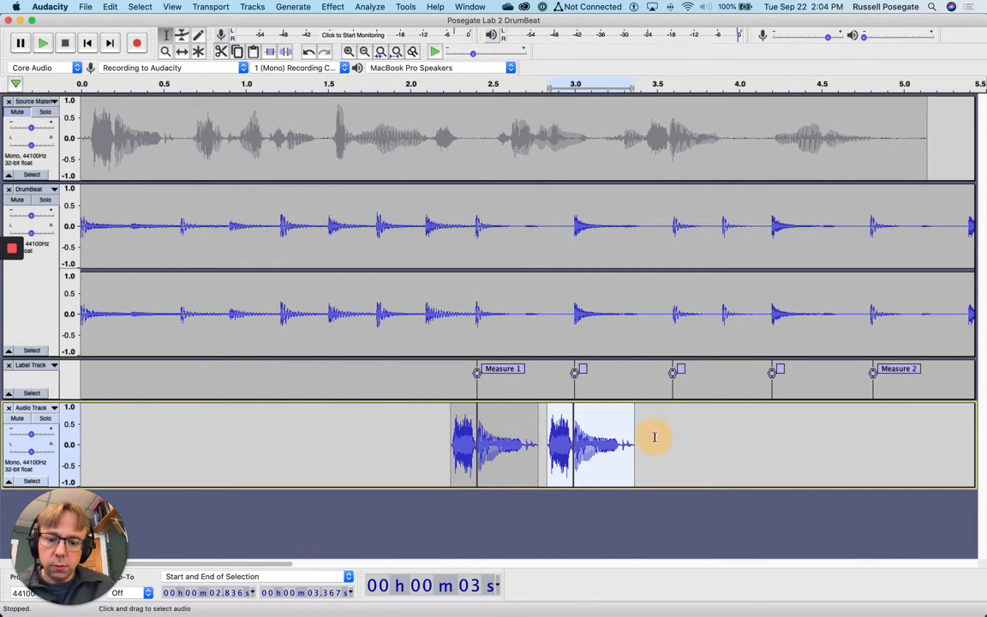
{"action": "key", "text": "ctrl+v"}
{"action": "left_click", "coordinate": [760, 438]}
{"action": "key", "text": "ctrl+v"}
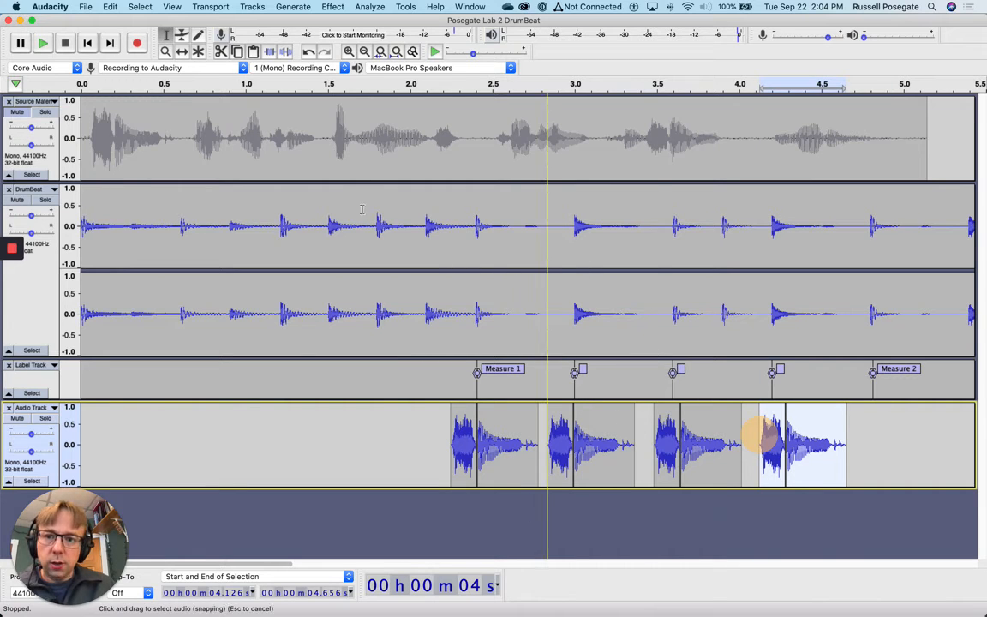
- Time-shift the second word clip so its split line meets the blank label at 3.0 s
{"action": "left_click_drag", "start_coordinate": [543, 447], "coordinate": [598, 437]}
{"action": "left_click", "coordinate": [182, 52]}
{"action": "left_click", "coordinate": [166, 35]}
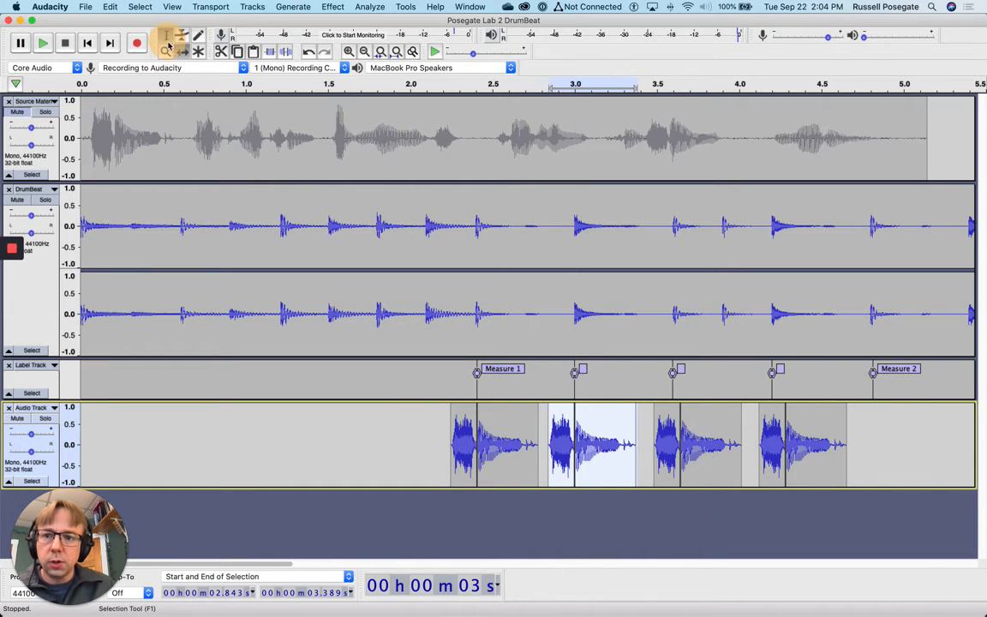
- Time-shift the third and fourth word clips so their split lines meet the blank labels at 3.6 s and 4.2 s, and play back the result
{"action": "double_click", "coordinate": [660, 440]}
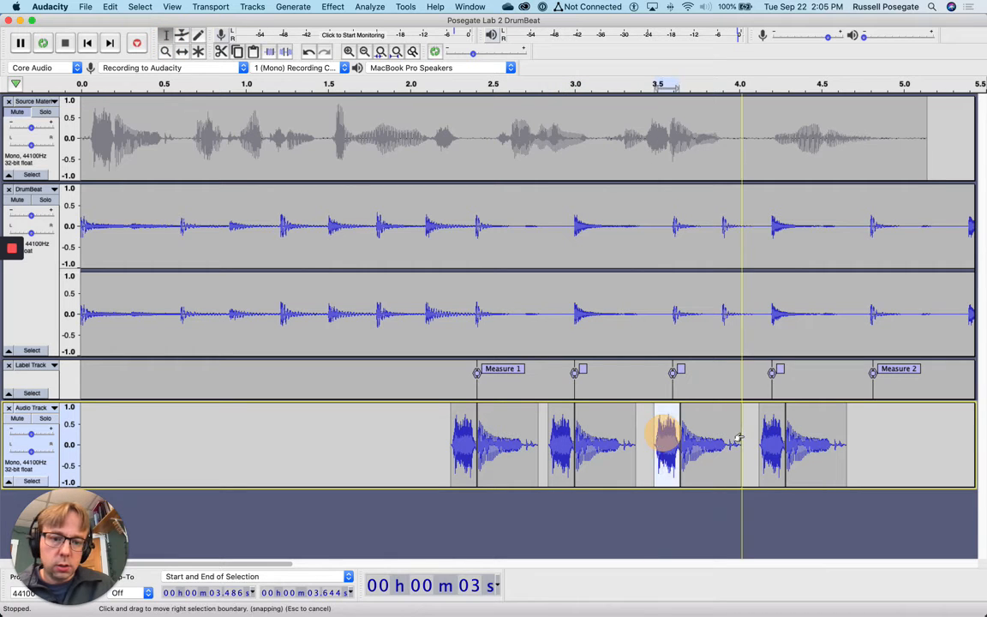
{"action": "mouse_move", "coordinate": [680, 440]}
{"action": "left_mouse_down"}
{"action": "mouse_move", "coordinate": [739, 438]}
{"action": "mouse_move", "coordinate": [688, 445]}
{"action": "left_mouse_up"}
{"action": "left_click", "coordinate": [181, 51]}
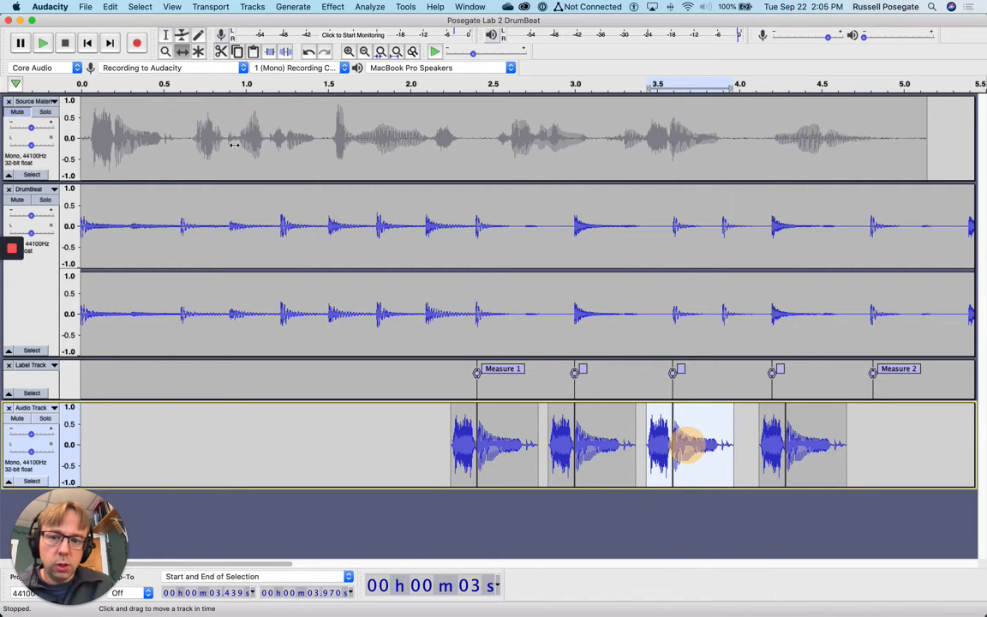
{"action": "left_click", "coordinate": [165, 36]}
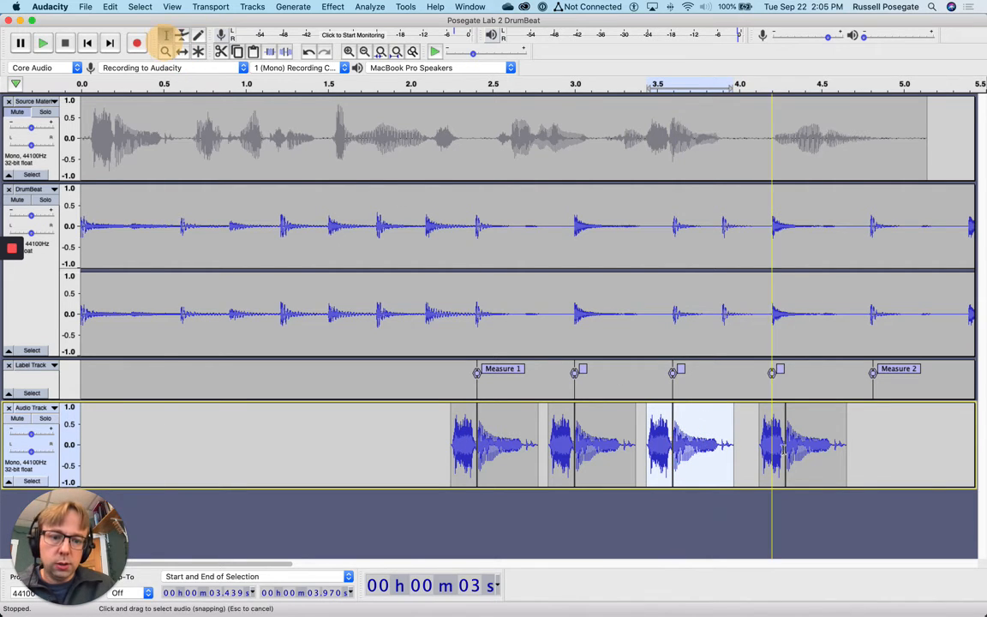
{"action": "mouse_move", "coordinate": [783, 448]}
{"action": "left_mouse_down"}
{"action": "mouse_move", "coordinate": [844, 444]}
{"action": "mouse_move", "coordinate": [779, 461]}
{"action": "left_mouse_up"}
{"action": "left_click", "coordinate": [182, 51]}
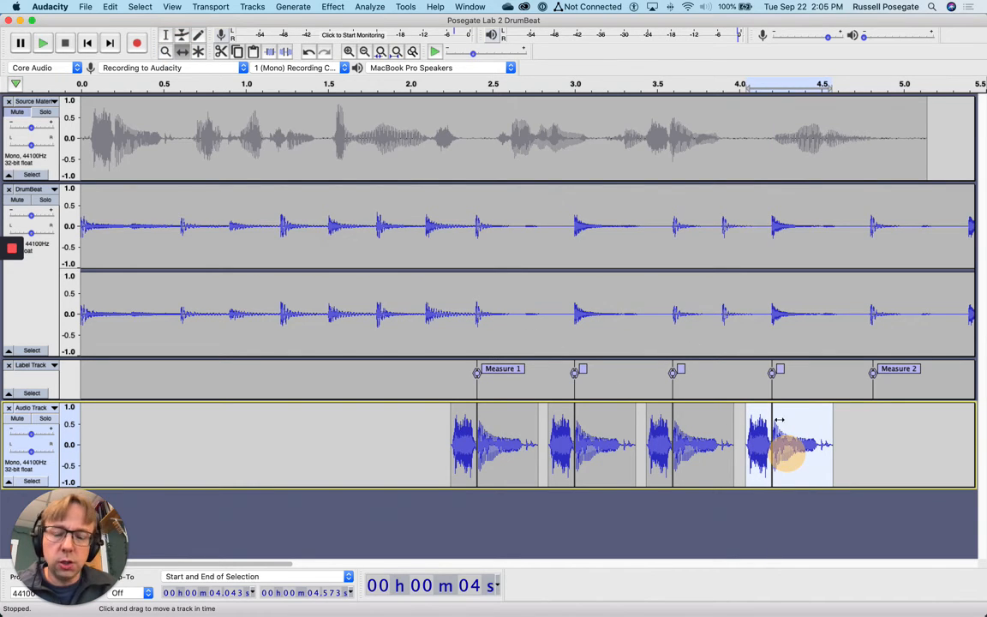
{"action": "left_click", "coordinate": [387, 85]}
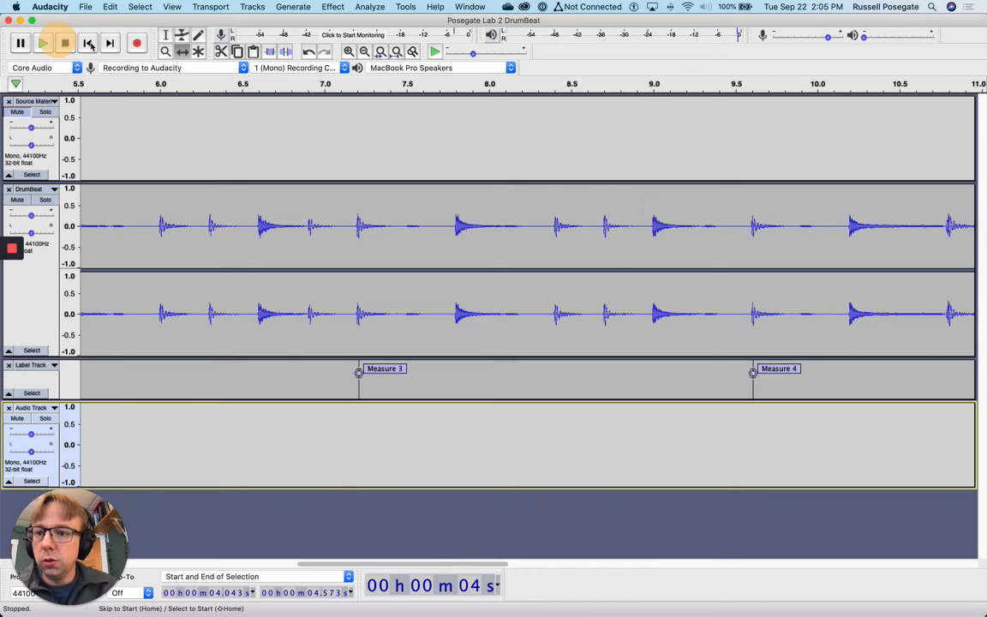
- Merge the two halves of each of the four word clips at their internal split lines
{"action": "scroll", "coordinate": [146, 128], "scroll_direction": "left", "scroll_amount": 10}
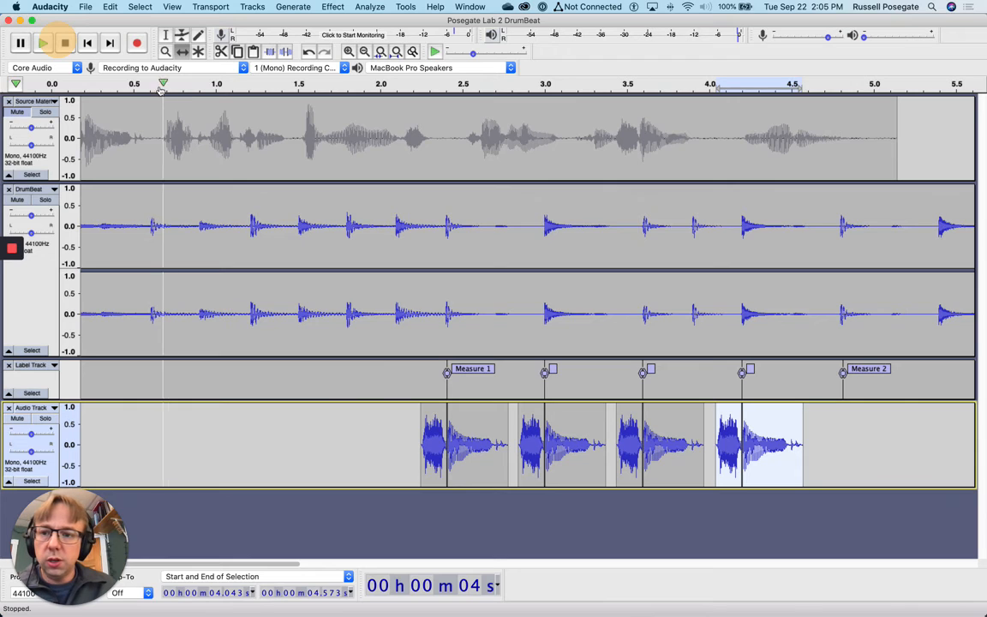
{"action": "left_click", "coordinate": [166, 37]}
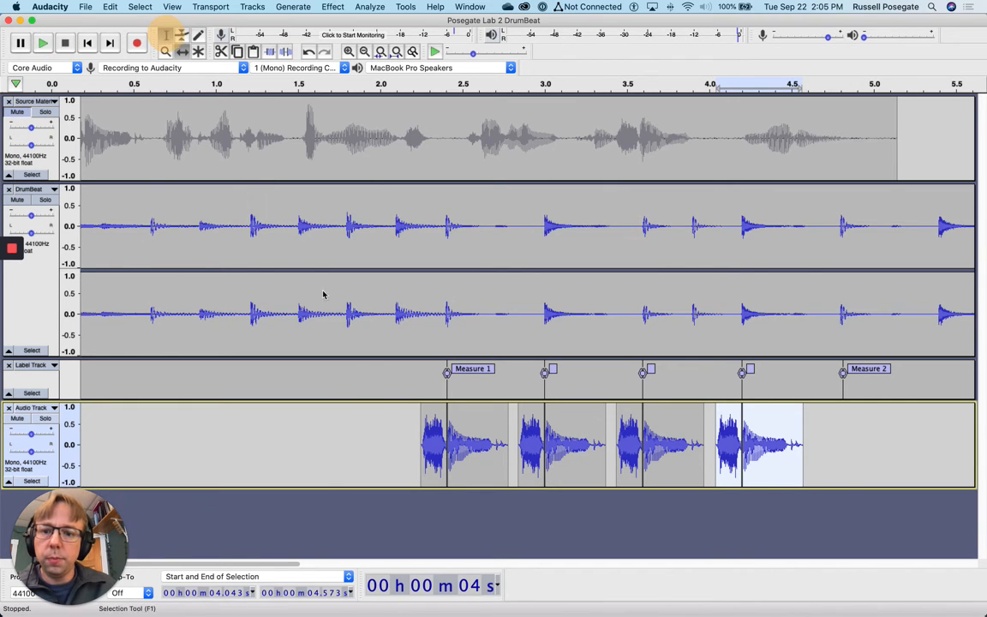
{"action": "double_click", "coordinate": [443, 419]}
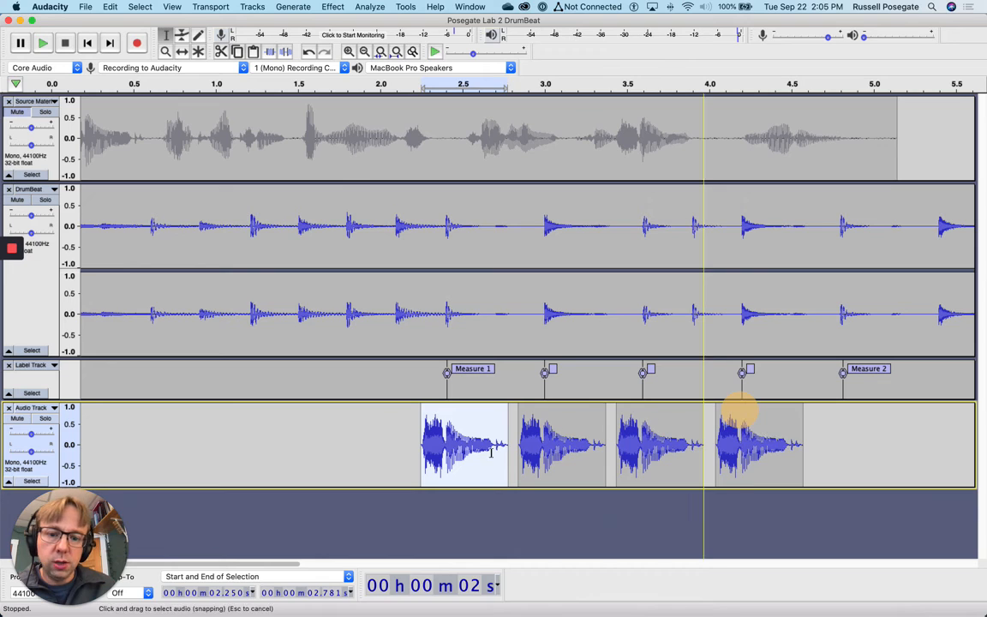
- Select all four word clips, from 2.250 s to 4.573 s, and join them into a single clip
{"action": "left_click_drag", "start_coordinate": [434, 436], "coordinate": [804, 436]}
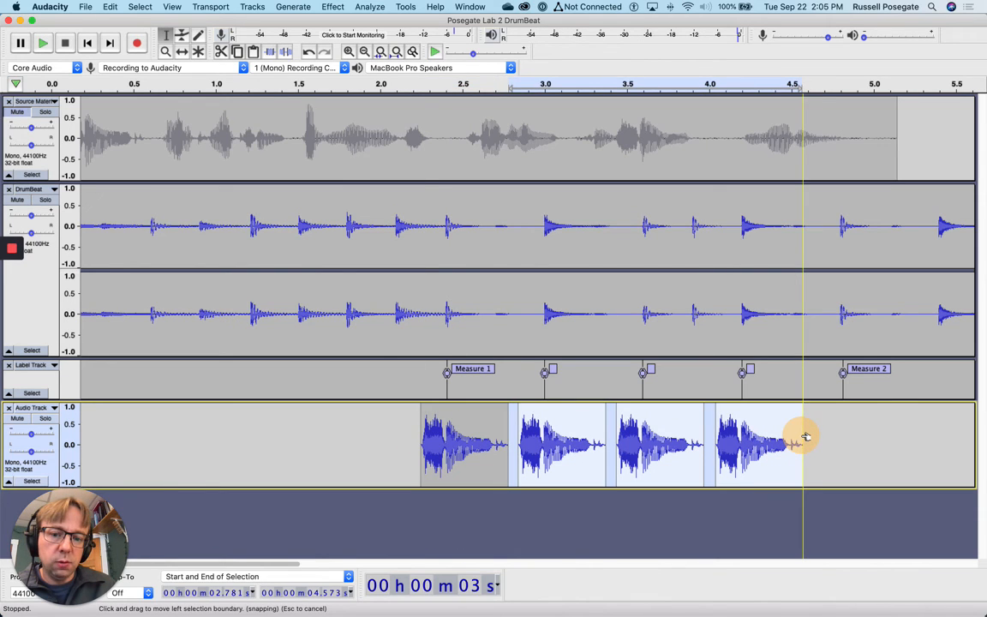
{"action": "double_click", "coordinate": [427, 445]}
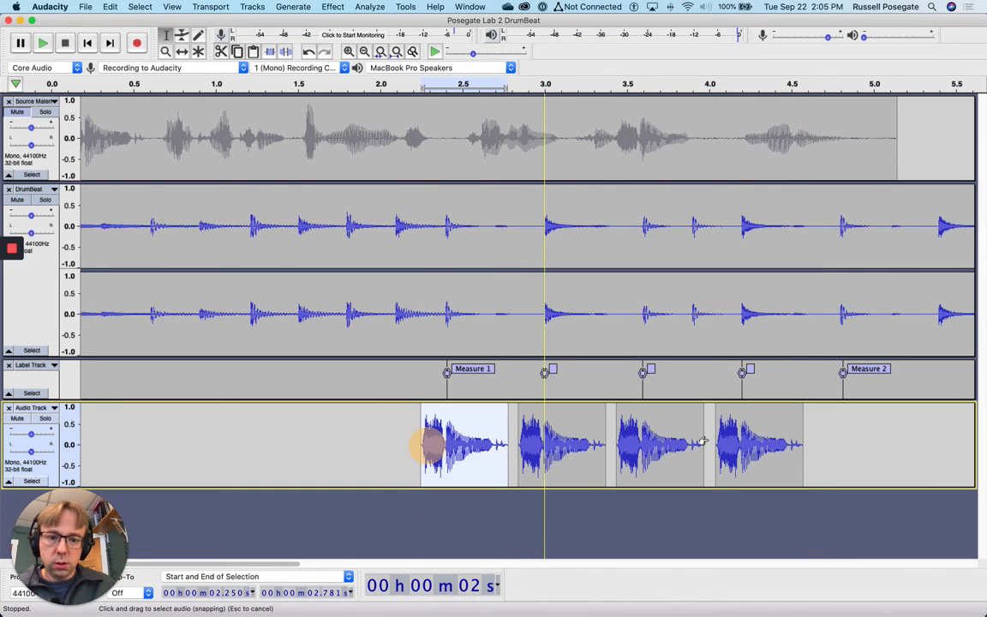
{"action": "left_click", "coordinate": [797, 439], "text": "shift"}
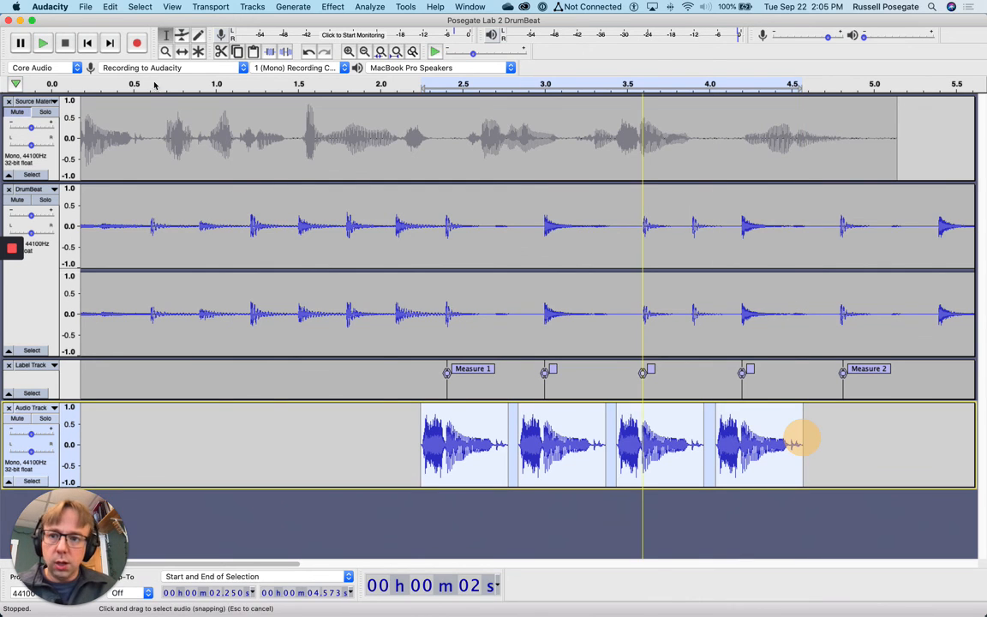
{"action": "left_click", "coordinate": [110, 7]}
{"action": "mouse_move", "coordinate": [122, 132]}
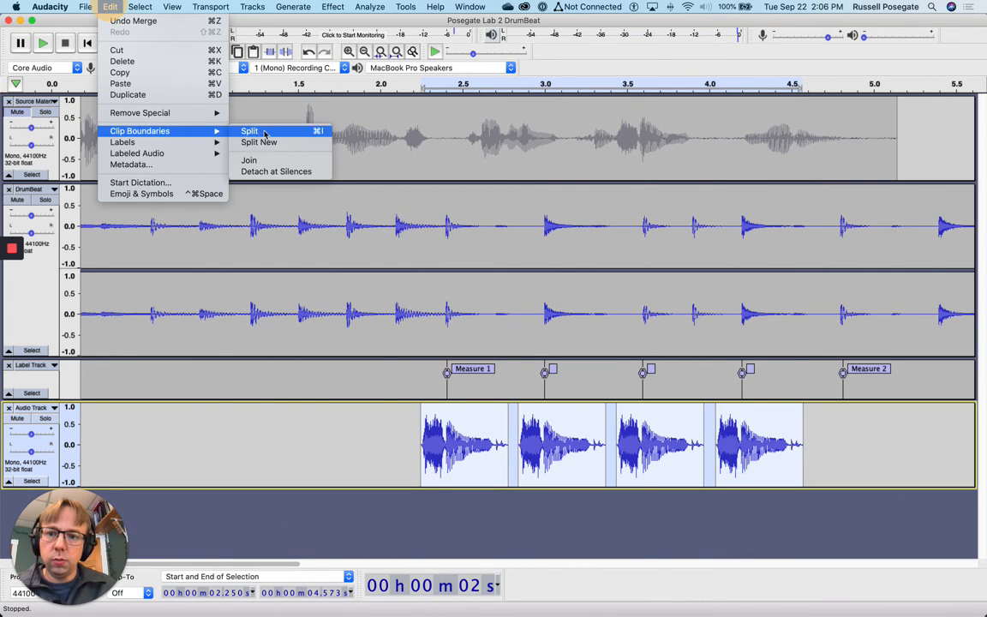
{"action": "left_click", "coordinate": [269, 163]}
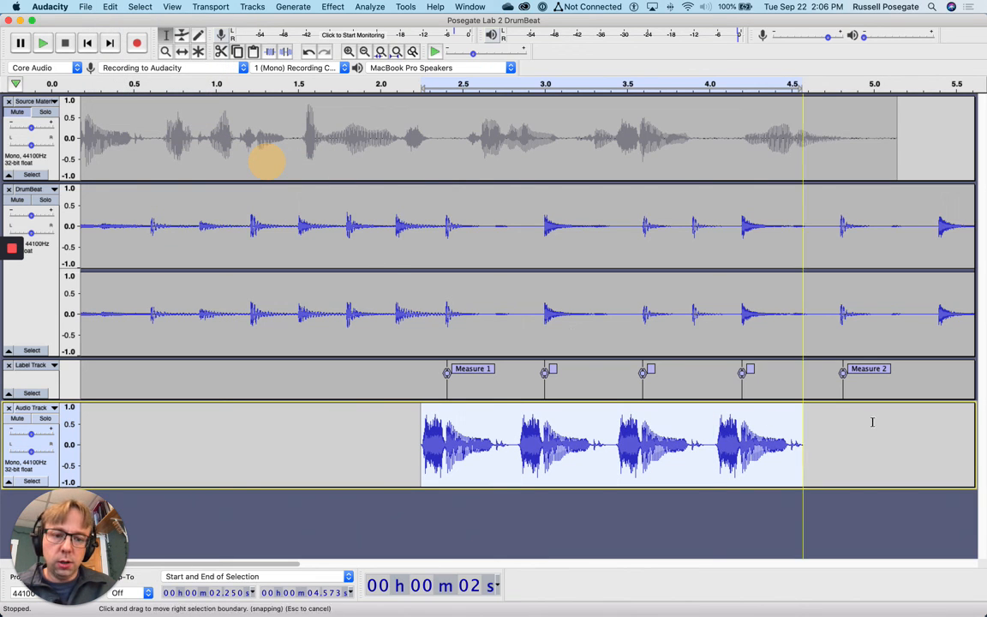
- Copy the joined four-word clip and paste it just after the original, starting at about 4.62 s
{"action": "scroll", "coordinate": [794, 368], "scroll_direction": "right", "scroll_amount": 4}
{"action": "scroll", "coordinate": [794, 367], "scroll_direction": "right", "scroll_amount": 5}
{"action": "scroll", "coordinate": [791, 367], "scroll_direction": "left", "scroll_amount": 6}
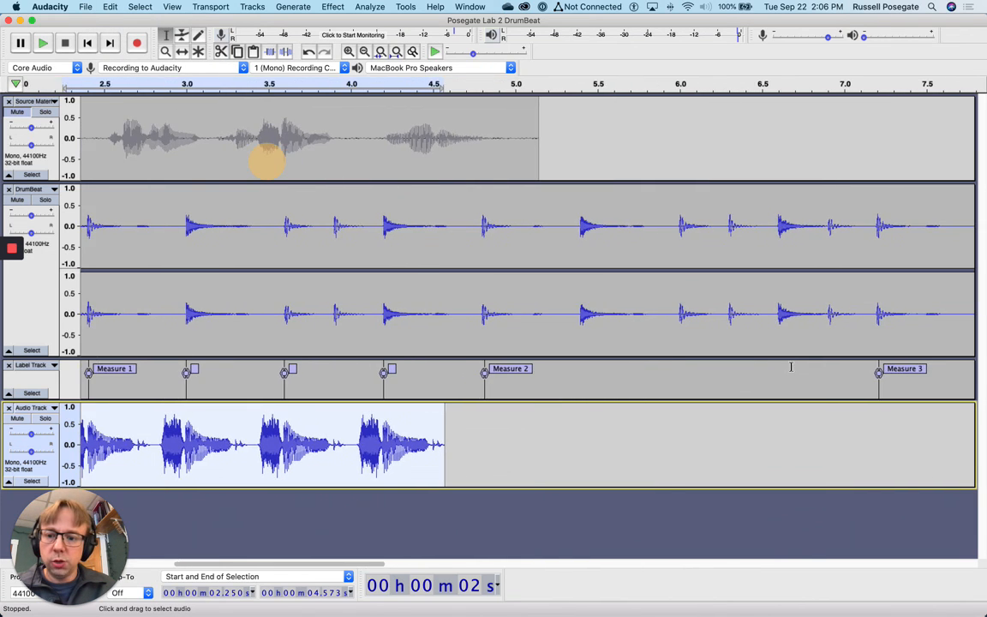
{"action": "scroll", "coordinate": [784, 367], "scroll_direction": "right", "scroll_amount": 2}
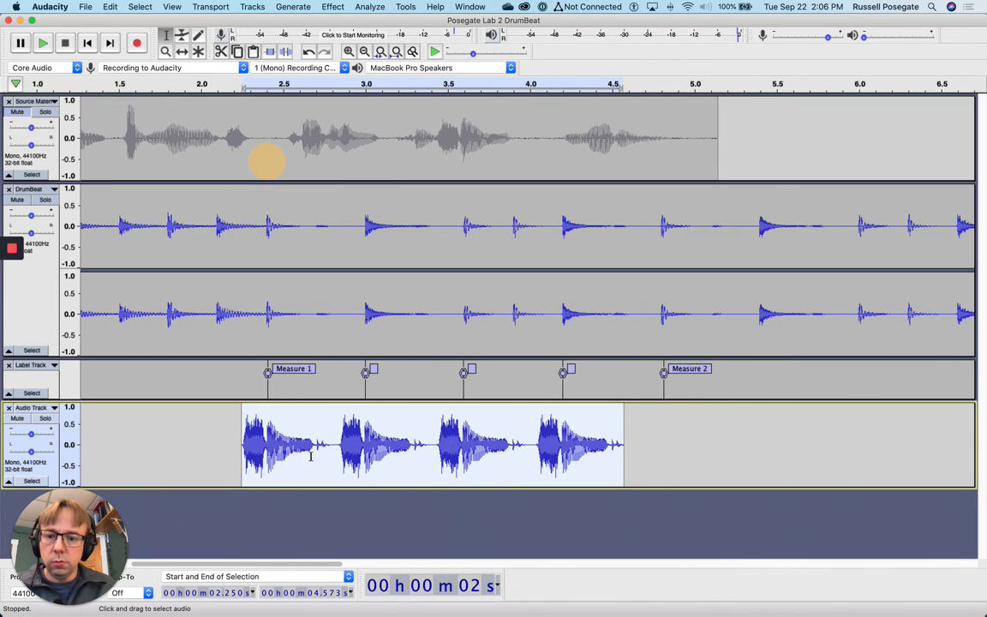
{"action": "left_click", "coordinate": [628, 439]}
{"action": "key", "text": "super+v"}
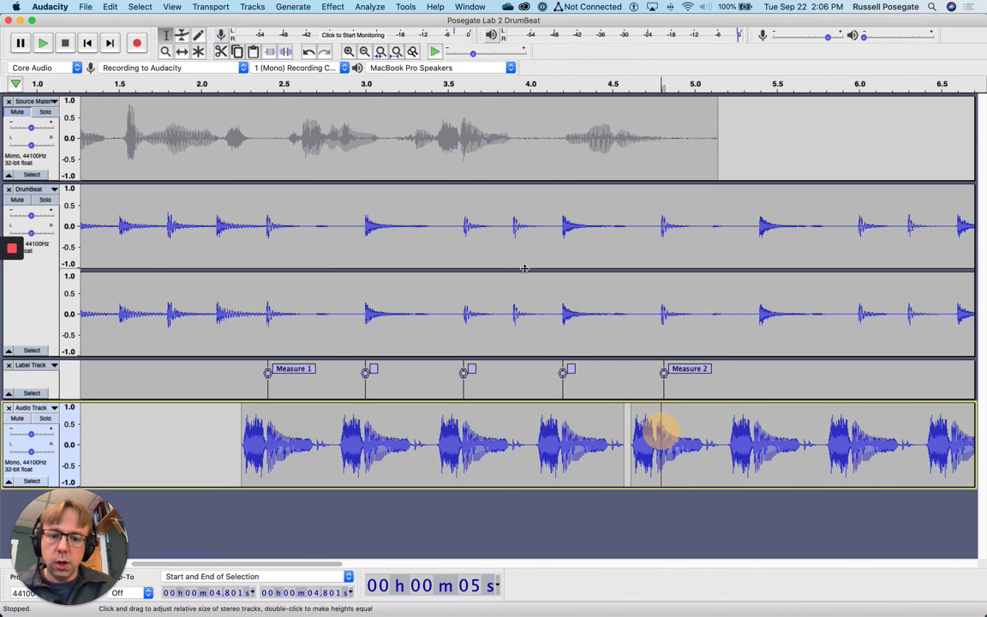
- Time-shift the pasted clip to start at about 4.67 s, aligning its first word with the Measure 2 label, and play from about 2.0 s
{"action": "double_click", "coordinate": [718, 437]}
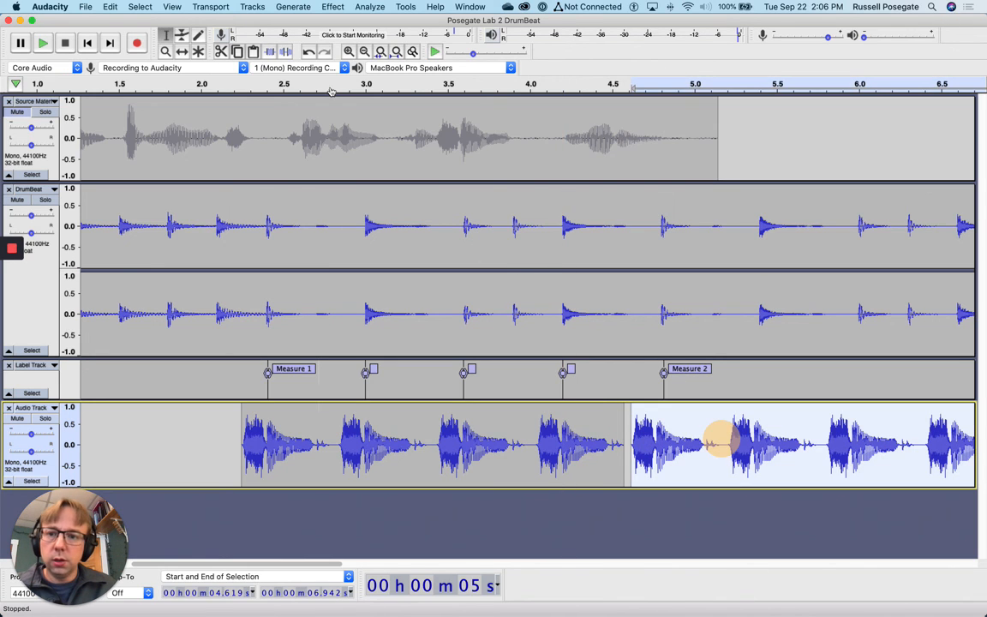
{"action": "left_click", "coordinate": [181, 51]}
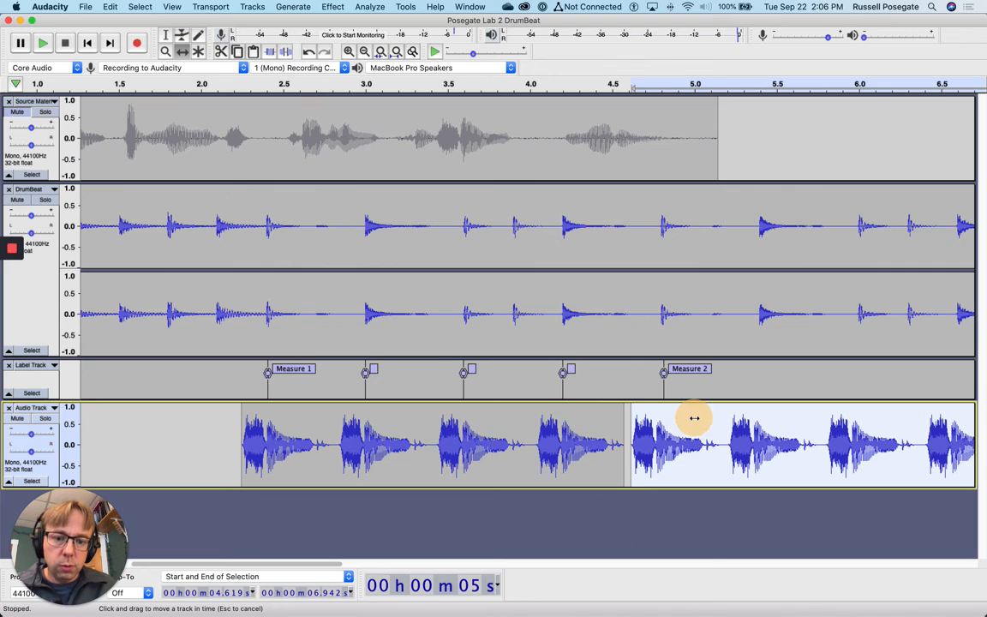
{"action": "left_click_drag", "start_coordinate": [694, 418], "coordinate": [685, 428]}
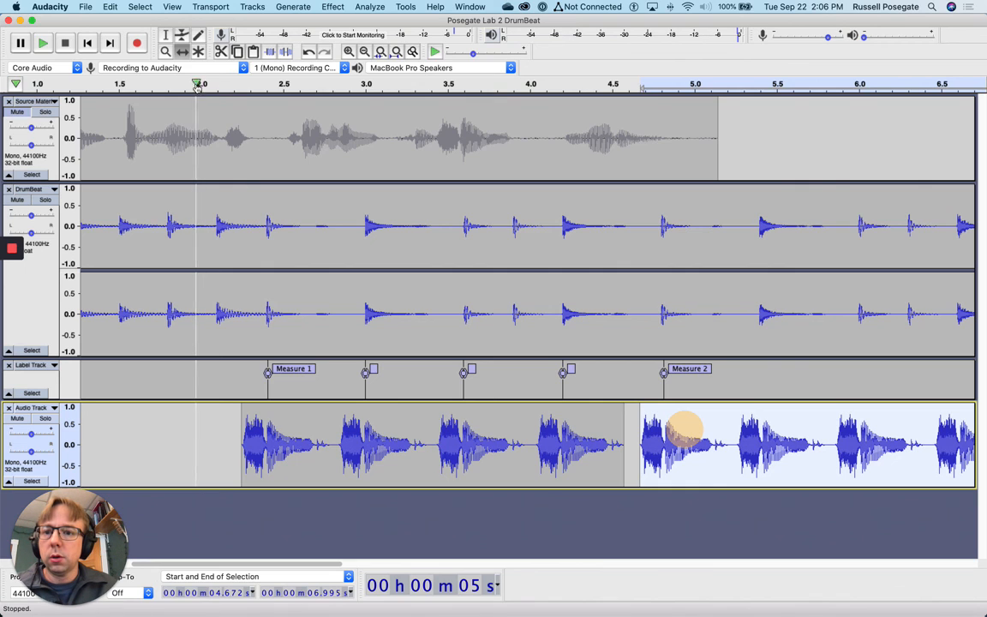
{"action": "left_click", "coordinate": [196, 83]}
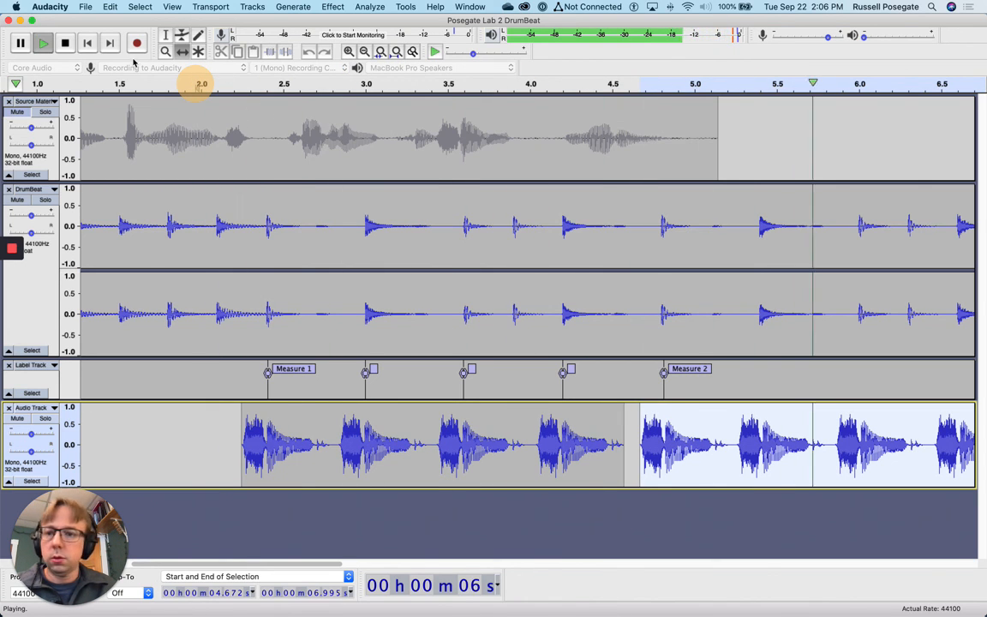
{"action": "left_click", "coordinate": [66, 44]}
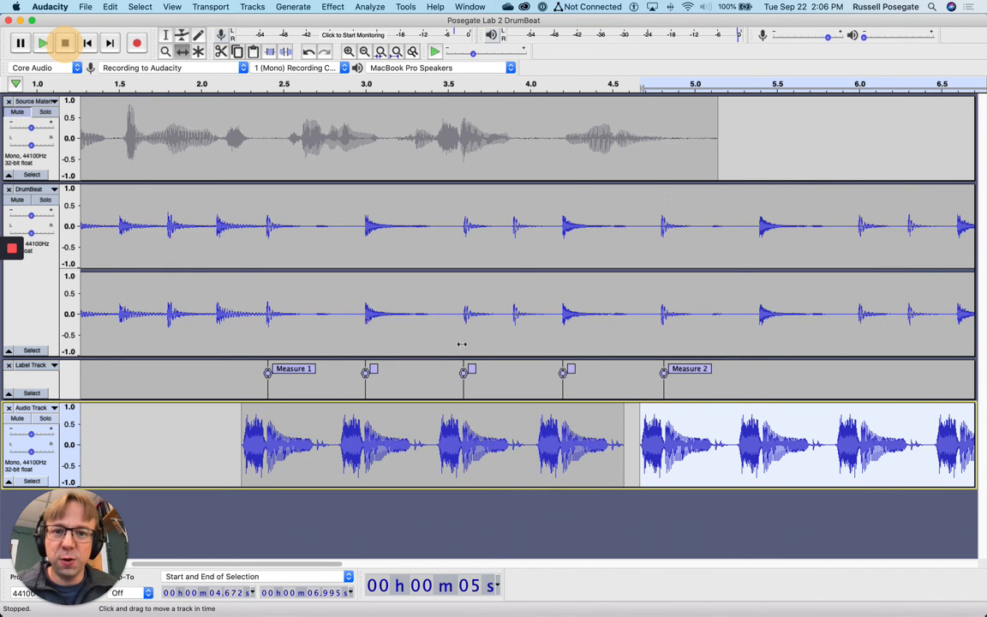
{"action": "mouse_move", "coordinate": [13, 259]}
{"action": "left_click", "coordinate": [12, 322]}
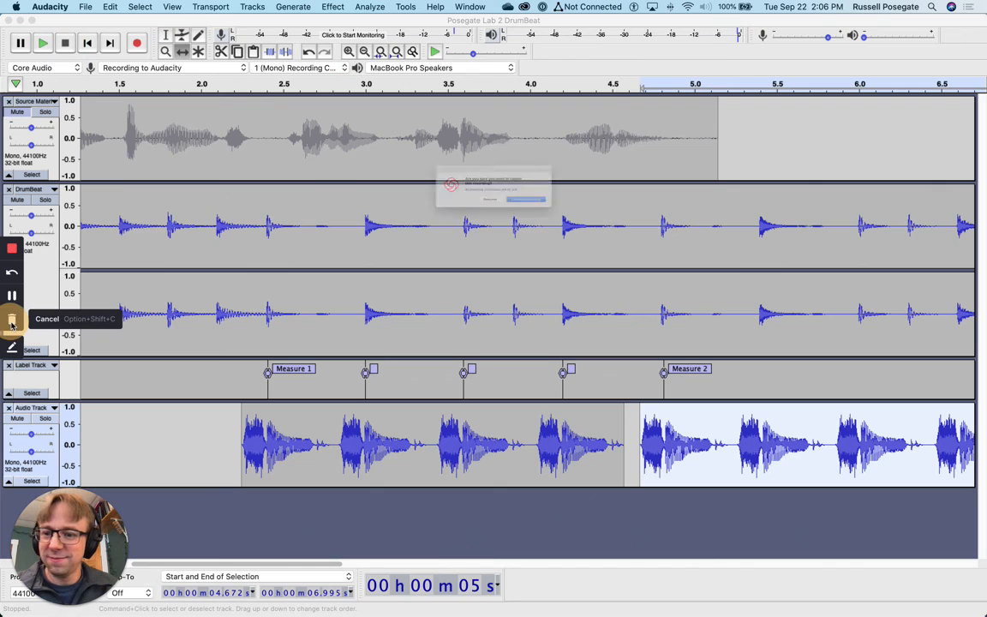